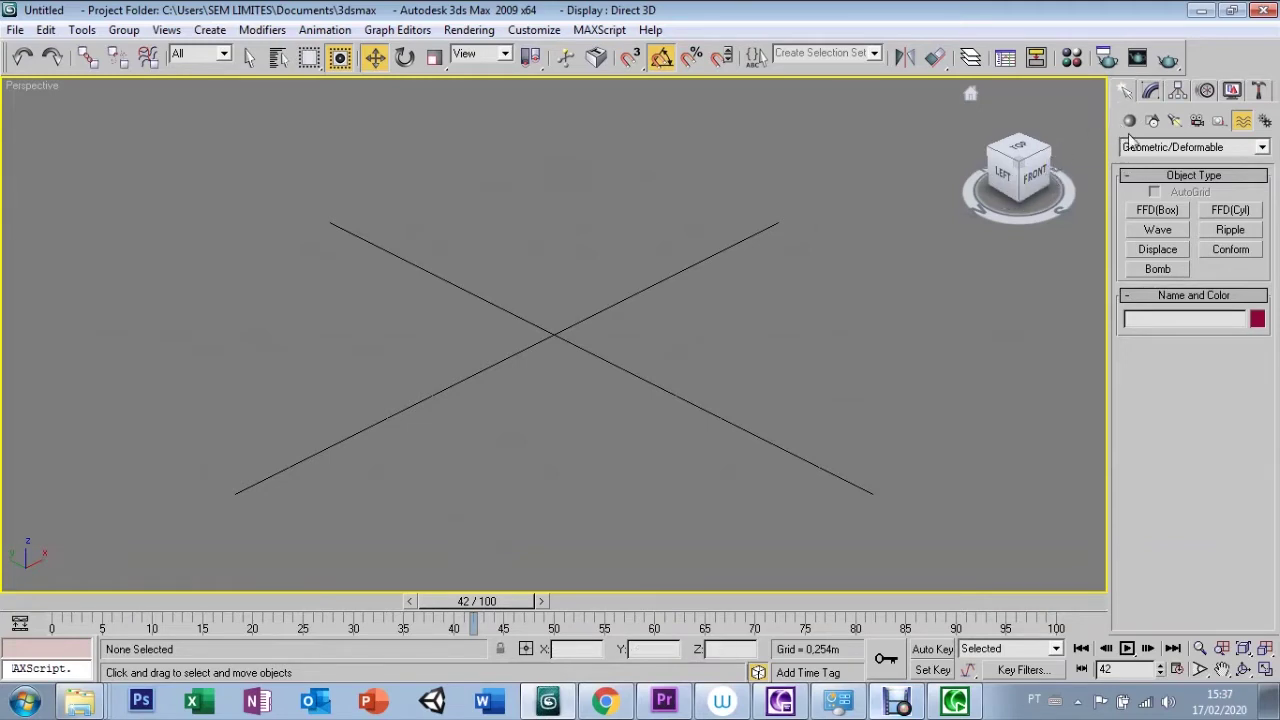
# - Choose the Particle Systems category under Geometry and pick the Spray emitter type
pyautogui.click(1129, 121)
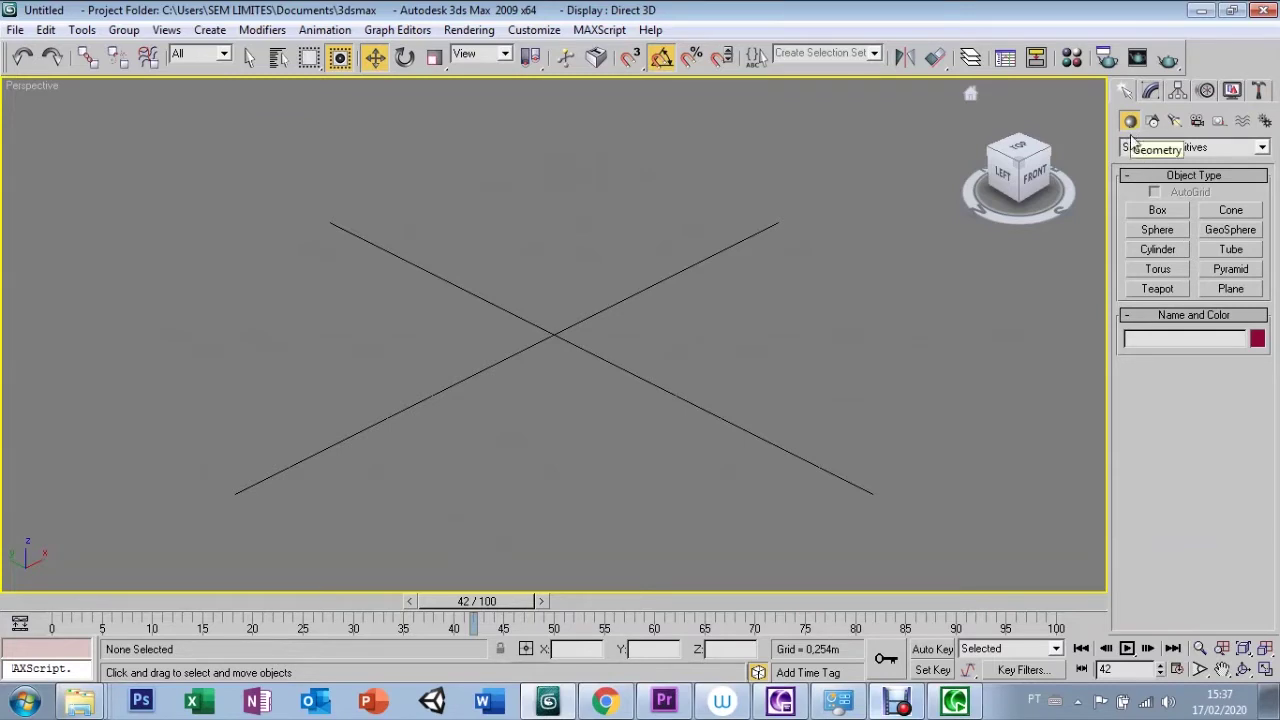
pyautogui.click(1137, 148)
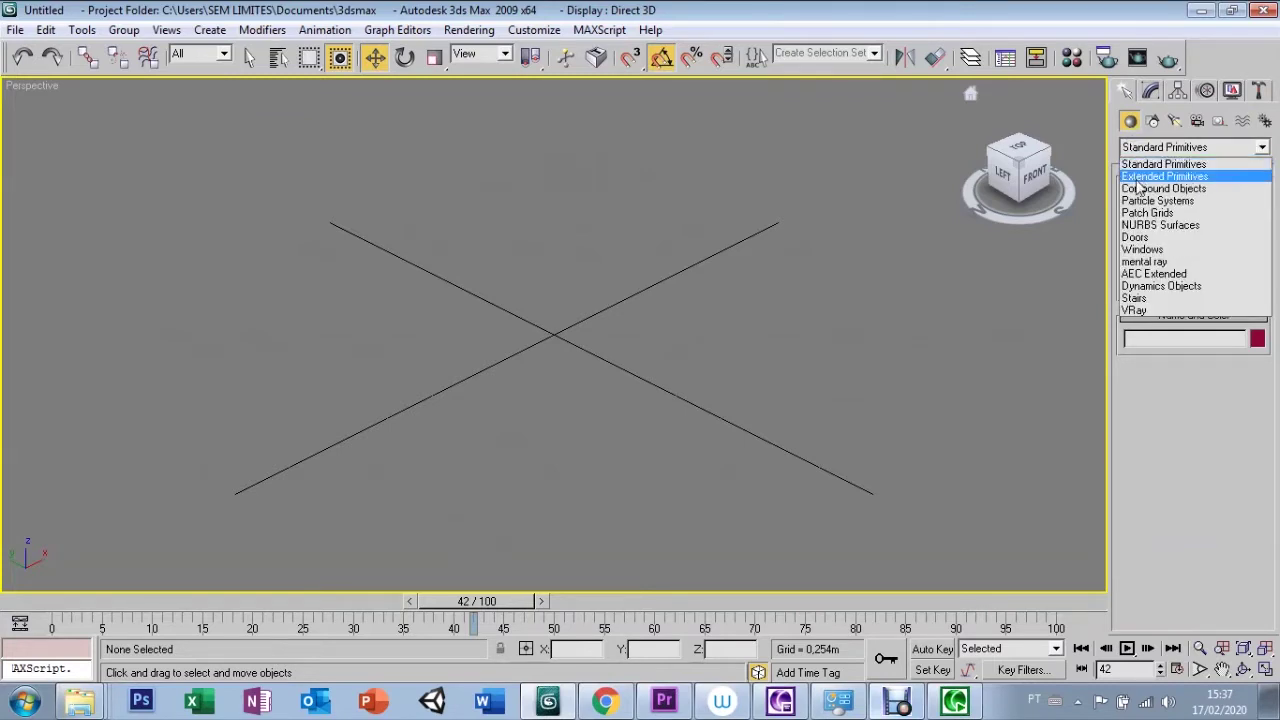
pyautogui.click(1140, 204)
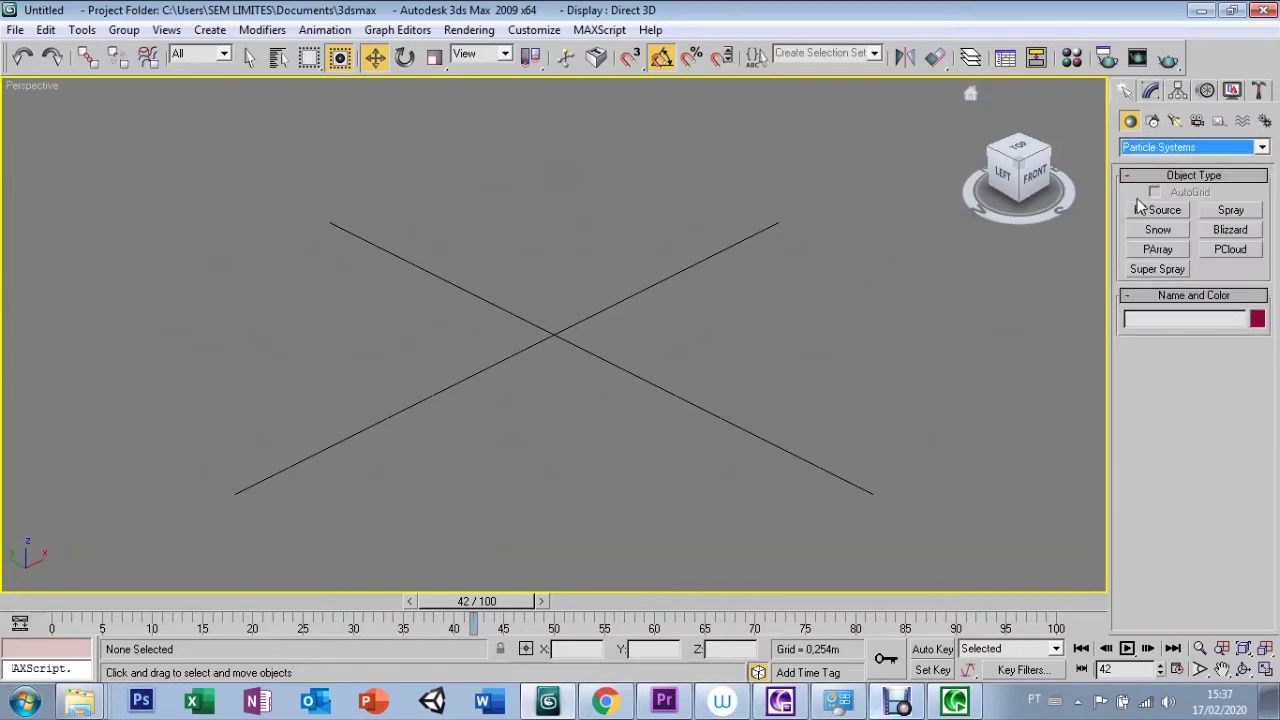
pyautogui.click(1220, 212)
# - Draw Spray01 in Perspective, raise it to Z 2.412m, and show all four viewports
pyautogui.moveTo(454, 354); pyautogui.dragTo(612, 341)
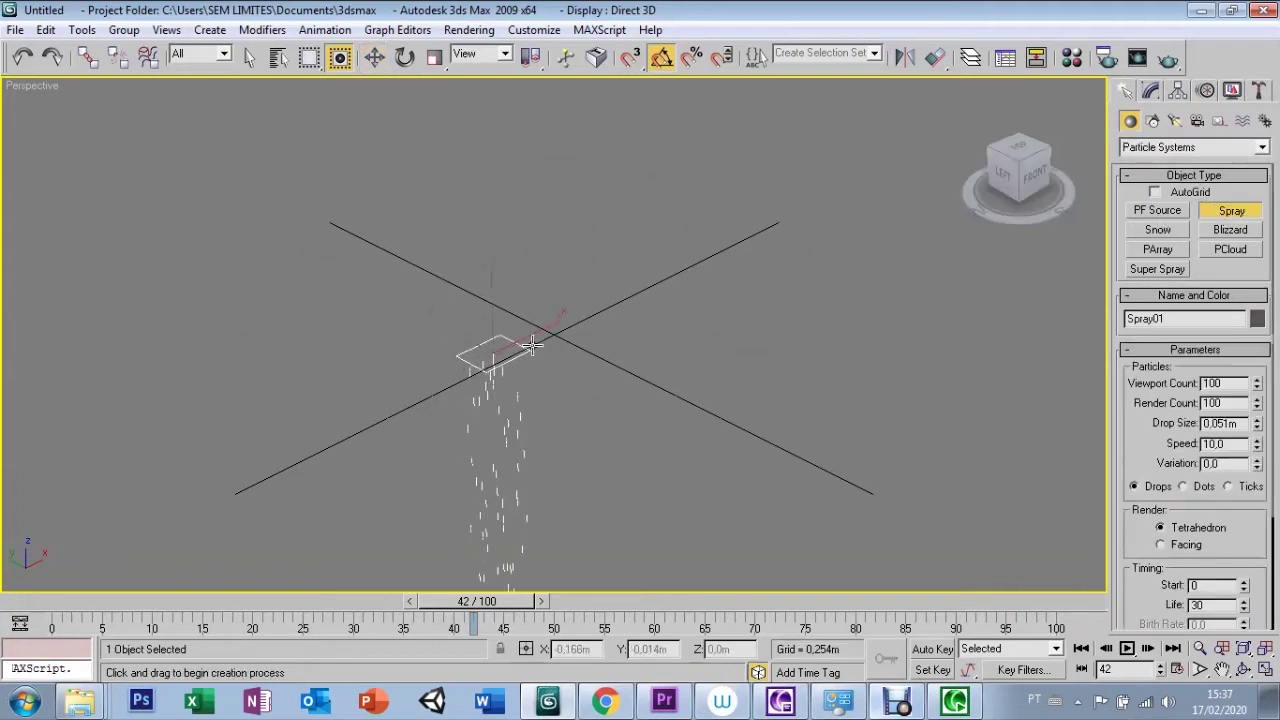
pyautogui.press('w')
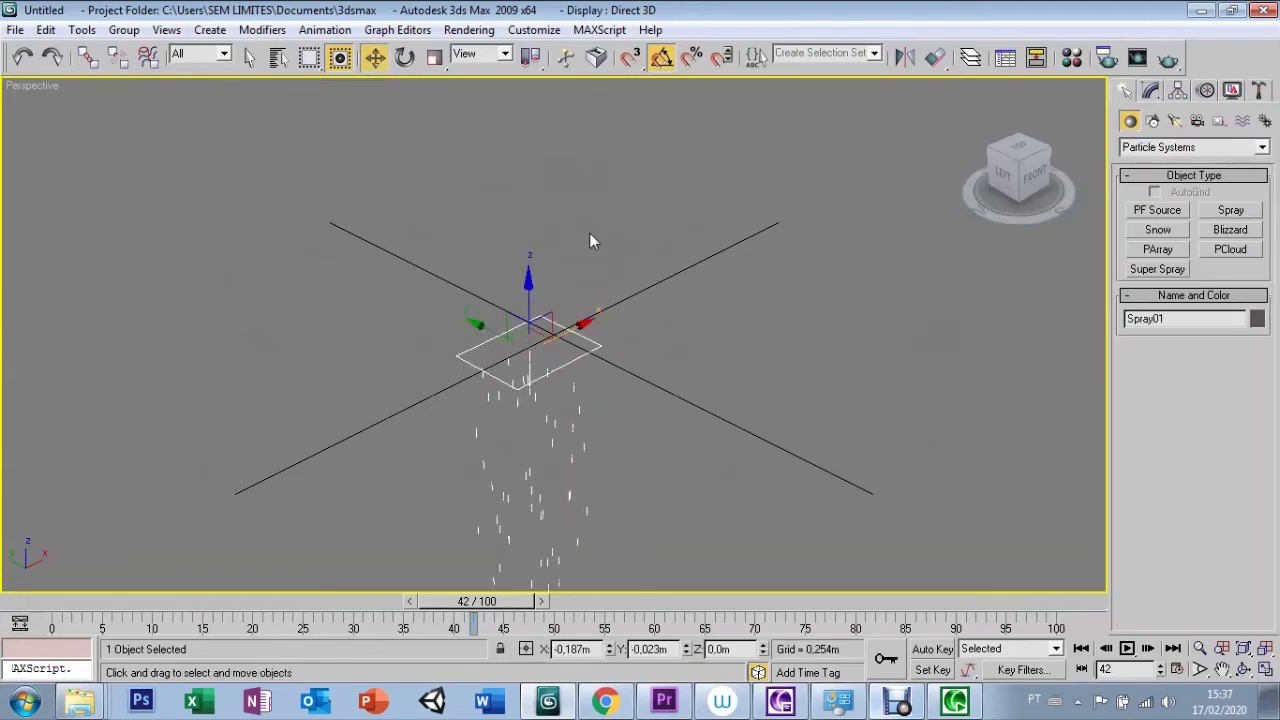
pyautogui.moveTo(524, 289); pyautogui.dragTo(532, 160)
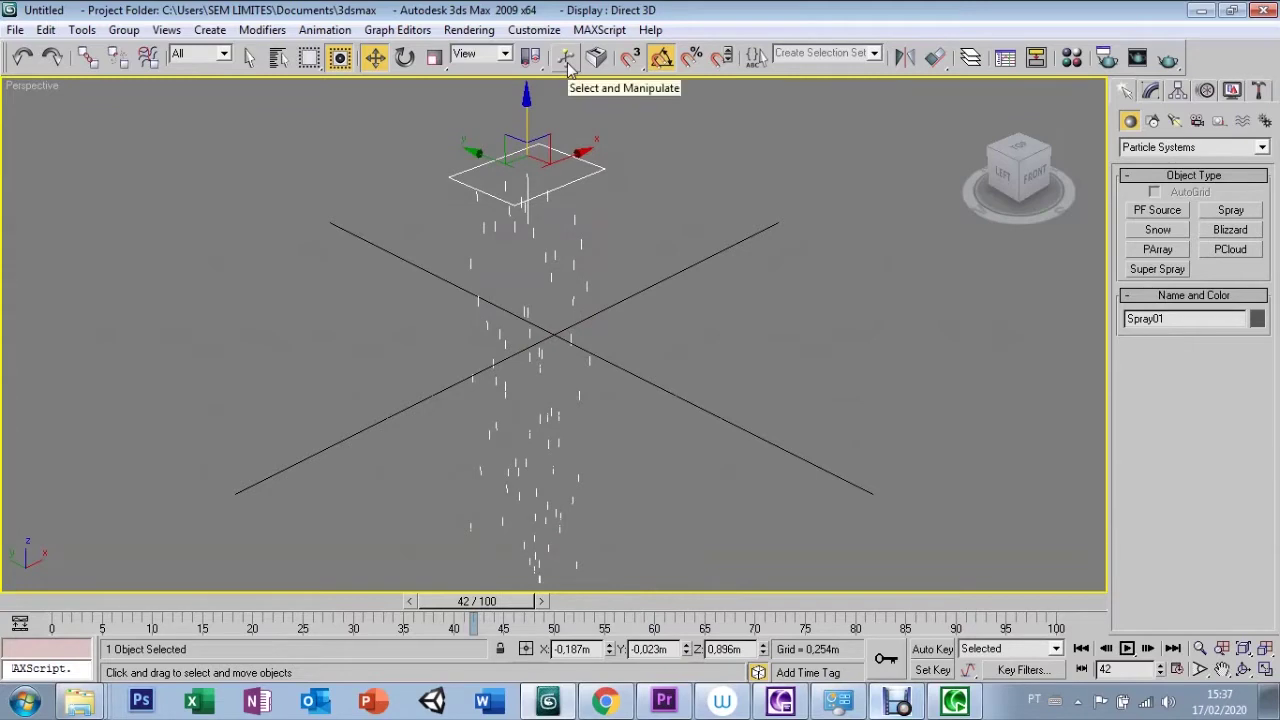
pyautogui.press(']')
pyautogui.moveTo(538, 234); pyautogui.dragTo(540, 140)
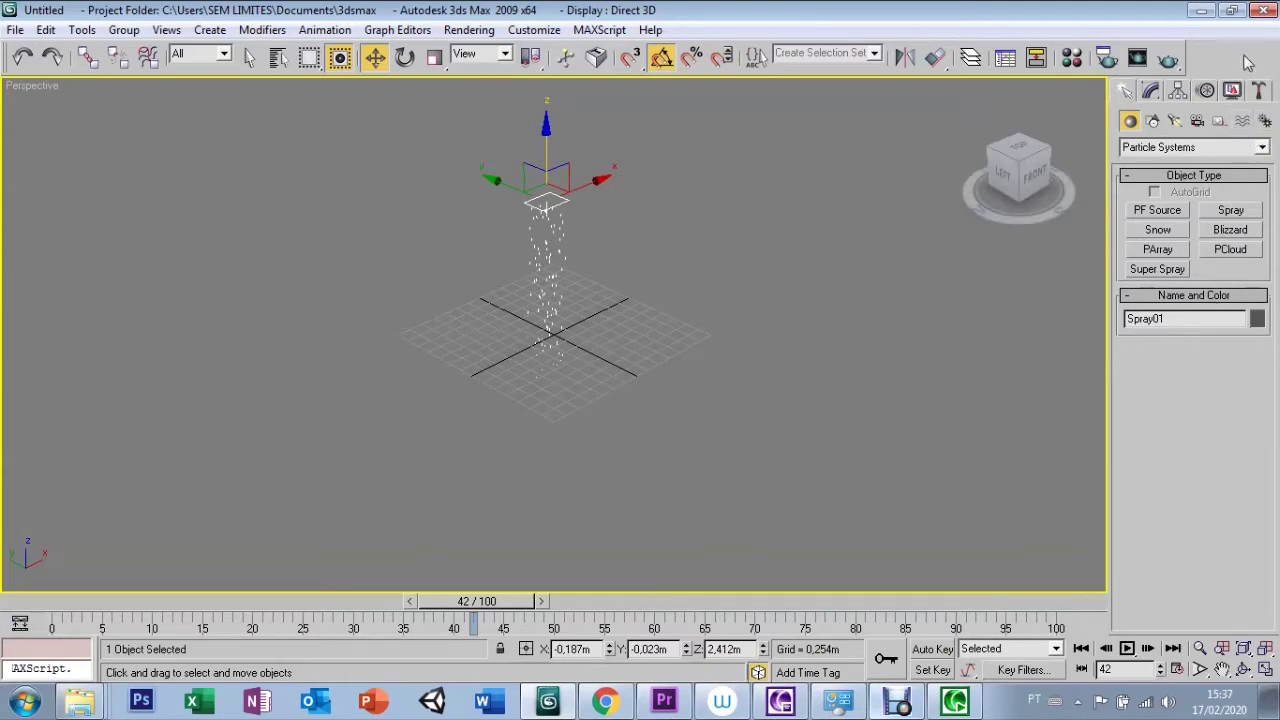
pyautogui.click(1265, 669)
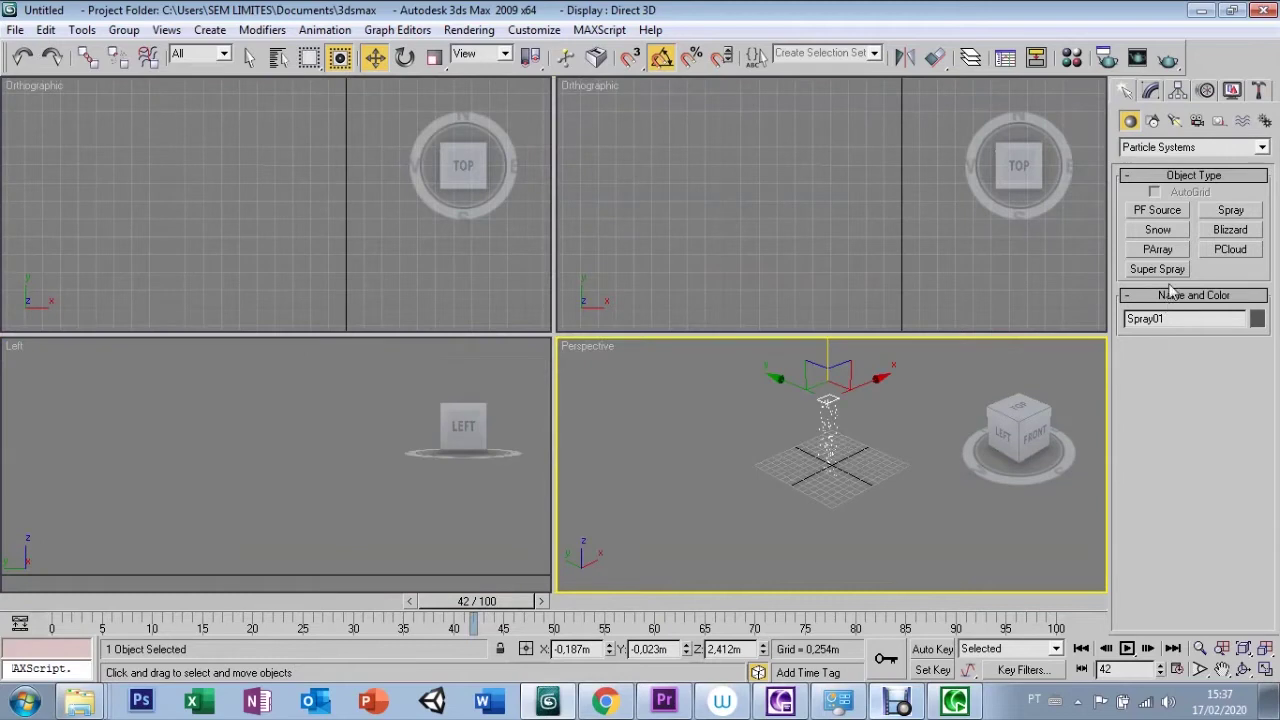
# - Pick the Gravity force from the Forces space warp category (Strength 1.0, Planar)
pyautogui.click(1242, 120)
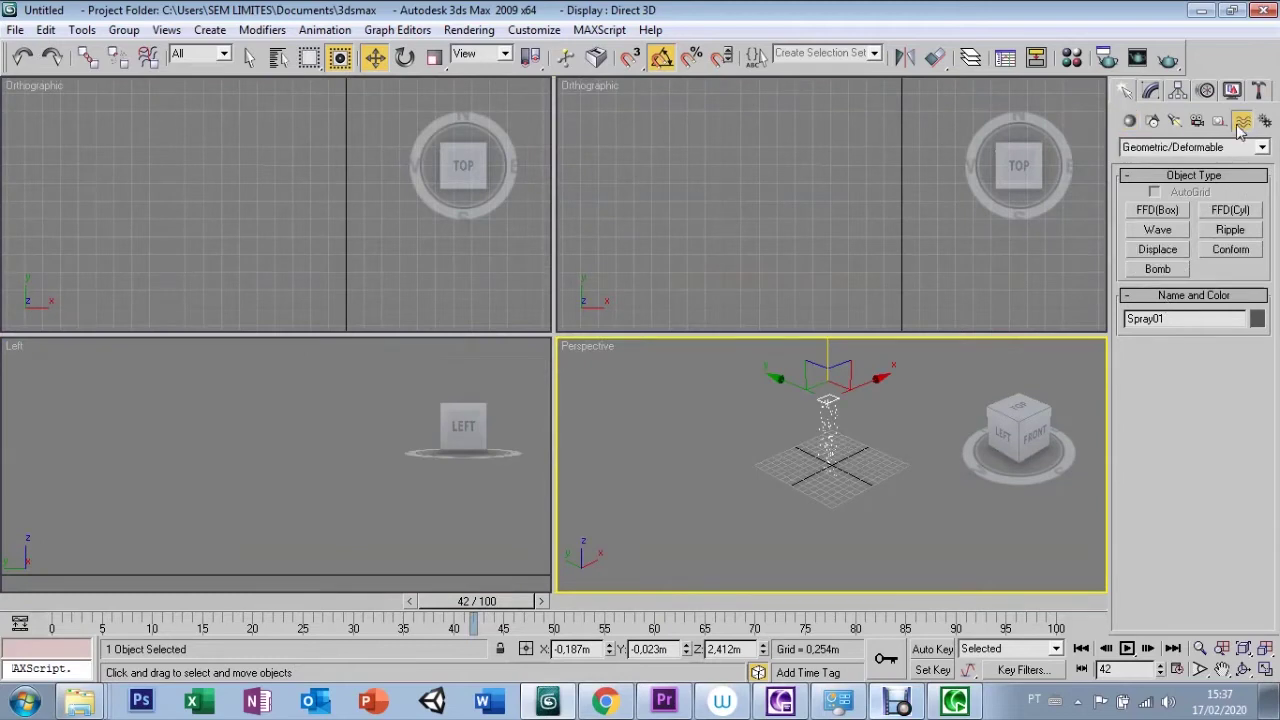
pyautogui.click(1158, 149)
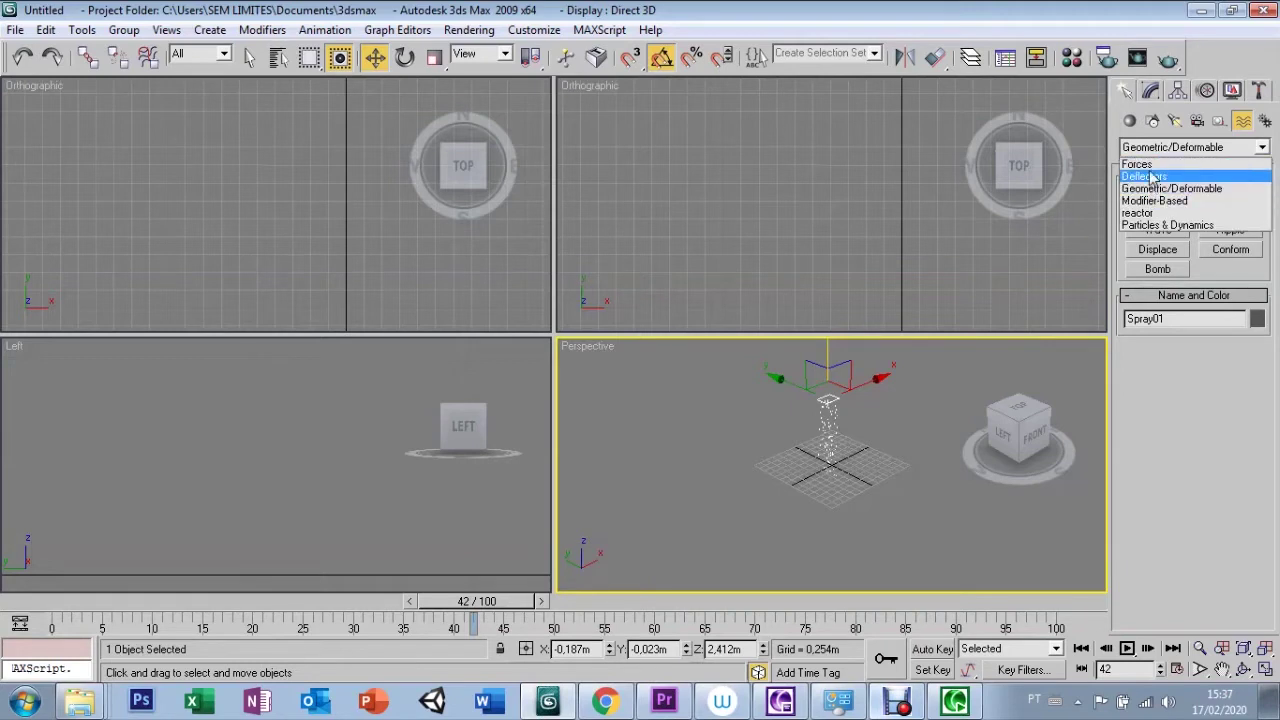
pyautogui.click(1140, 164)
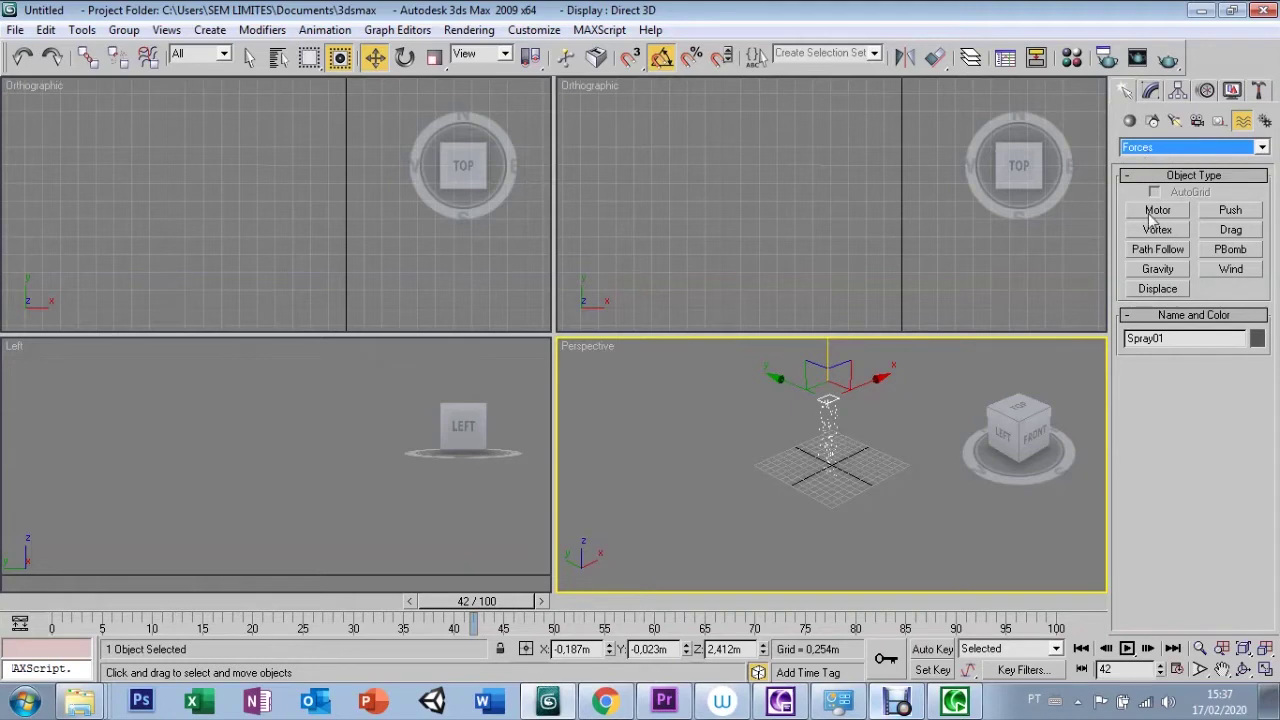
pyautogui.click(1157, 270)
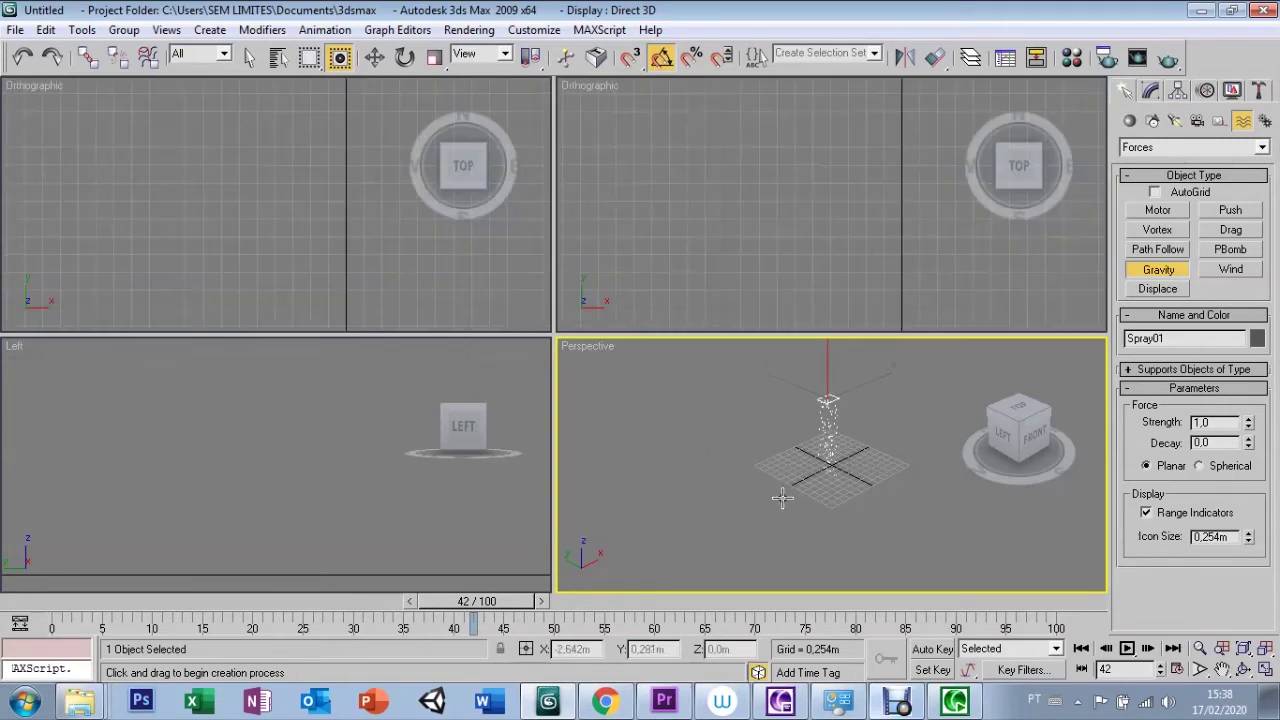
# - Draw Gravity01 and move it along X and Y beside the spray emitter
pyautogui.moveTo(763, 493); pyautogui.dragTo(795, 505)
pyautogui.press('w')
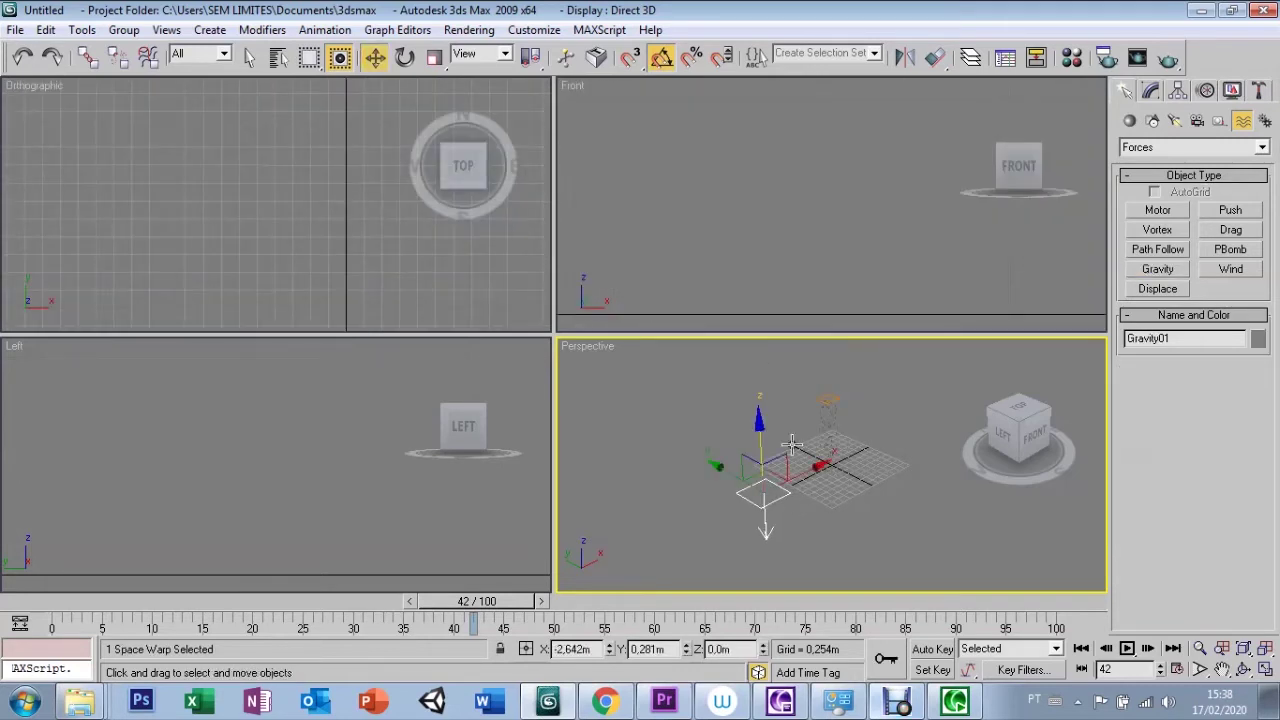
pyautogui.moveTo(805, 477); pyautogui.dragTo(862, 455)
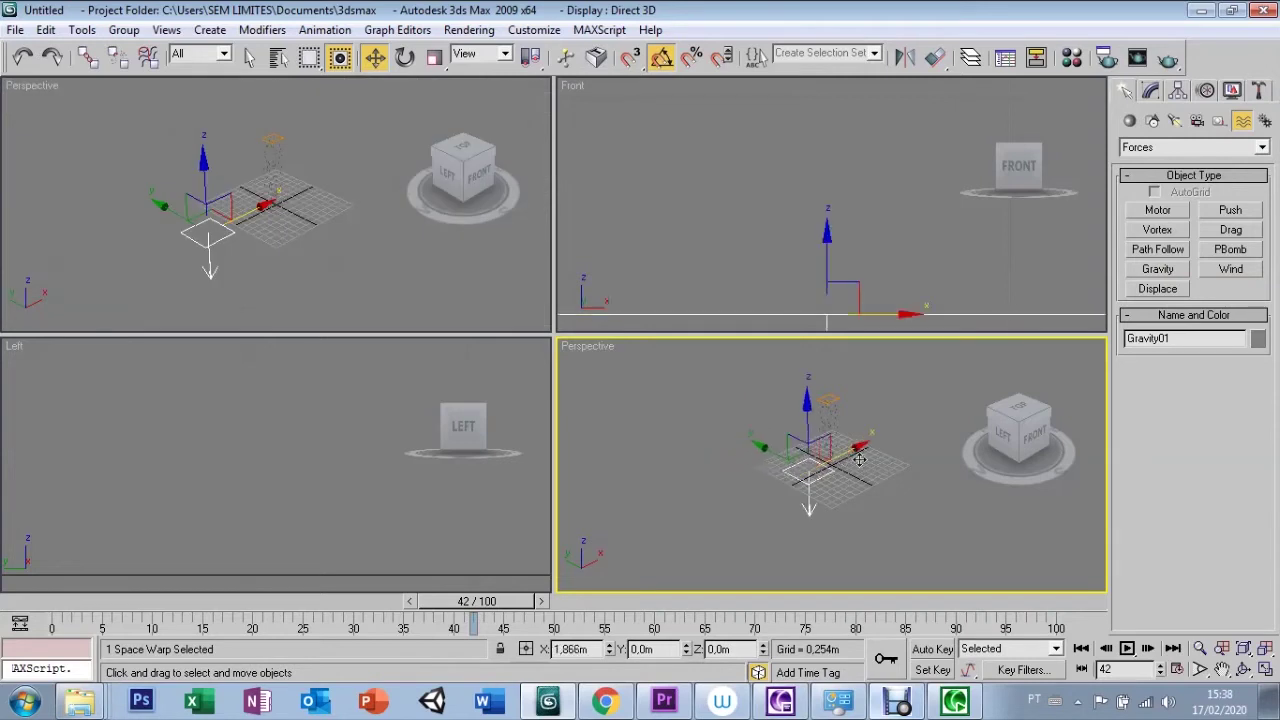
pyautogui.moveTo(757, 448)
pyautogui.mouseDown()
pyautogui.moveTo(841, 441)
pyautogui.moveTo(778, 440)
pyautogui.moveTo(773, 381)
pyautogui.moveTo(772, 425)
pyautogui.moveTo(840, 397)
pyautogui.mouseUp()
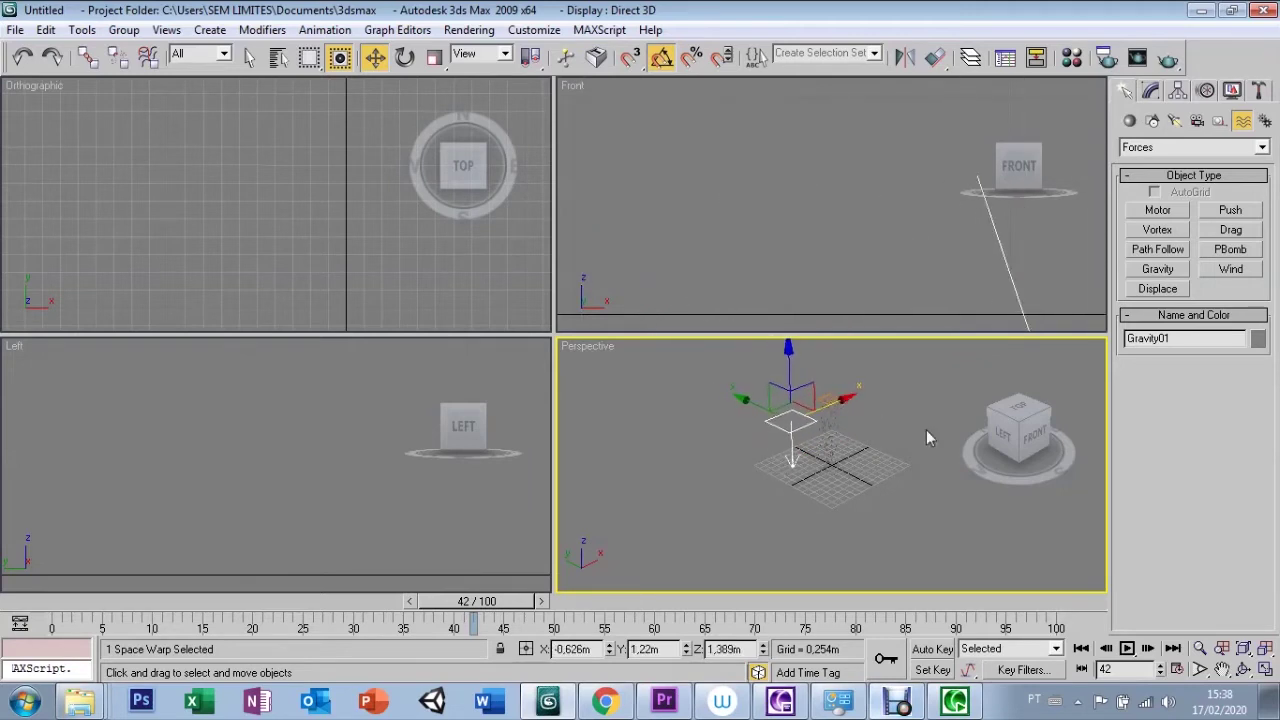
pyautogui.click(1265, 677)
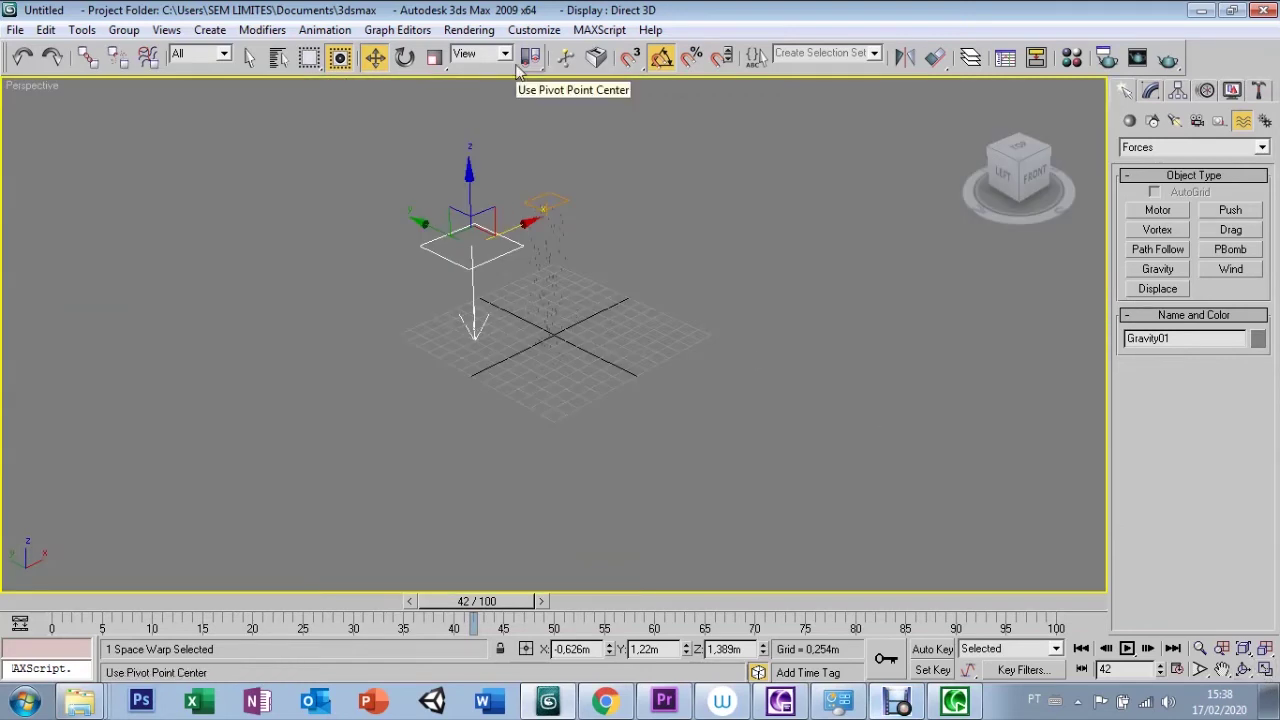
pyautogui.press('[')
pyautogui.press('[')
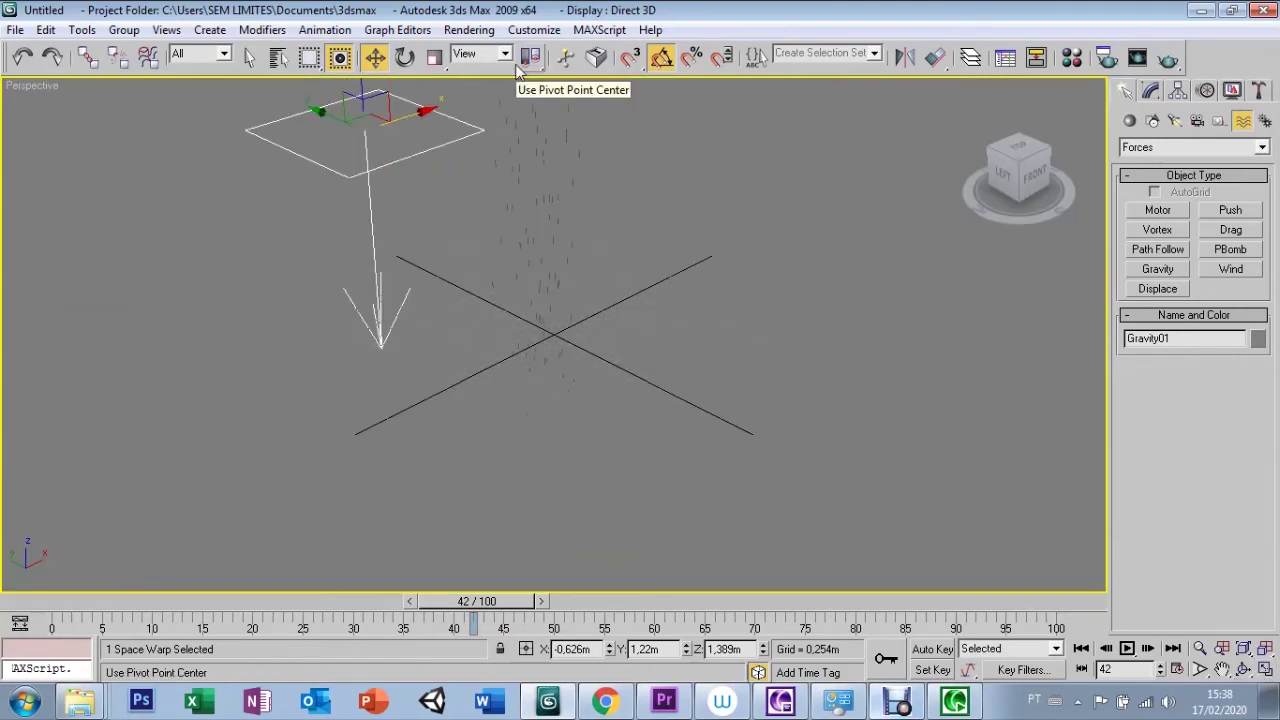
pyautogui.click(1222, 669)
# - Reframe the Perspective view and start a Bind to Space Warp link from Spray01
pyautogui.moveTo(738, 338)
pyautogui.mouseDown()
pyautogui.moveTo(649, 431)
pyautogui.moveTo(686, 460)
pyautogui.moveTo(711, 443)
pyautogui.mouseUp()
pyautogui.hotkey('ctrl', 'r')
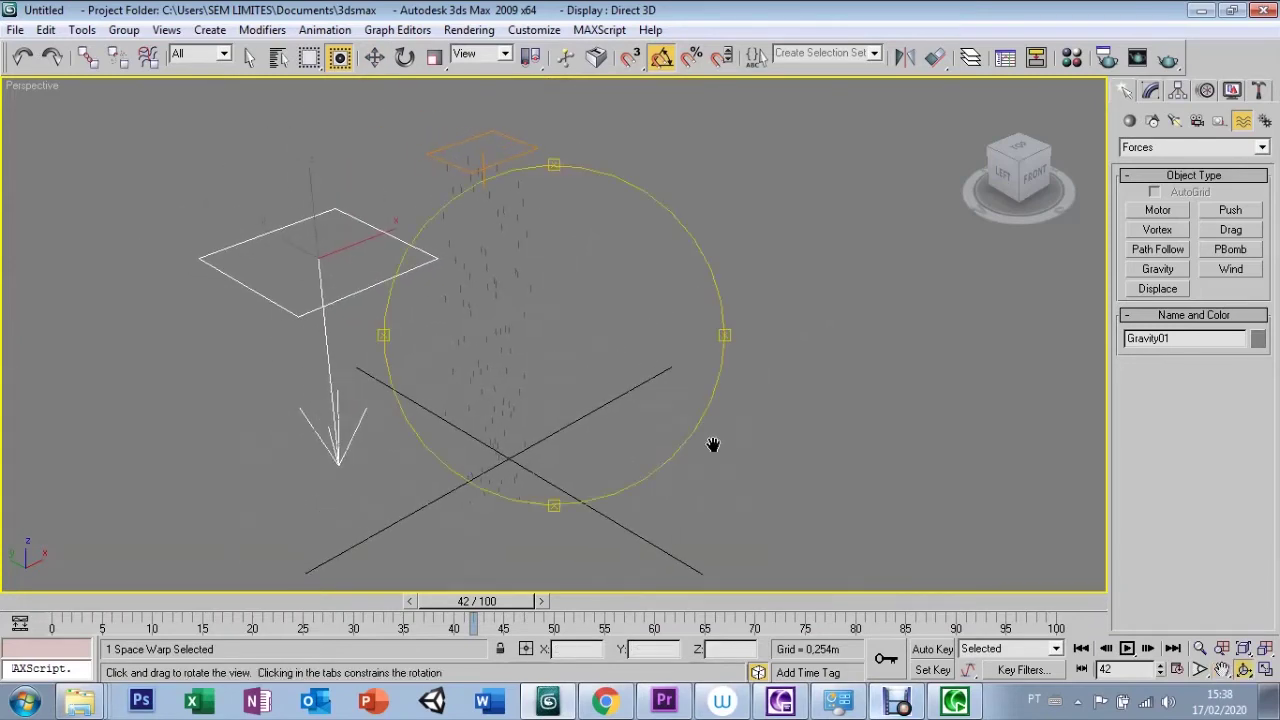
pyautogui.moveTo(714, 358)
pyautogui.mouseDown()
pyautogui.moveTo(677, 340)
pyautogui.moveTo(646, 351)
pyautogui.moveTo(724, 291)
pyautogui.mouseUp()
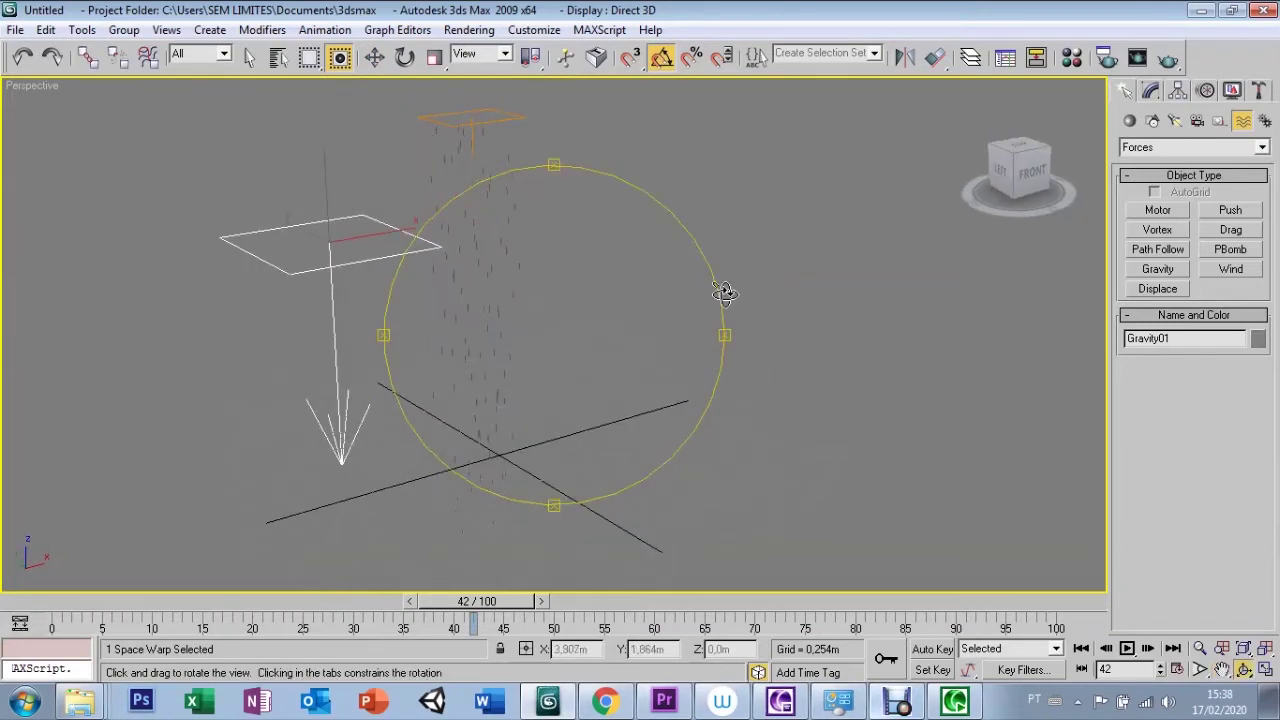
pyautogui.rightClick(724, 291)
pyautogui.click(207, 130)
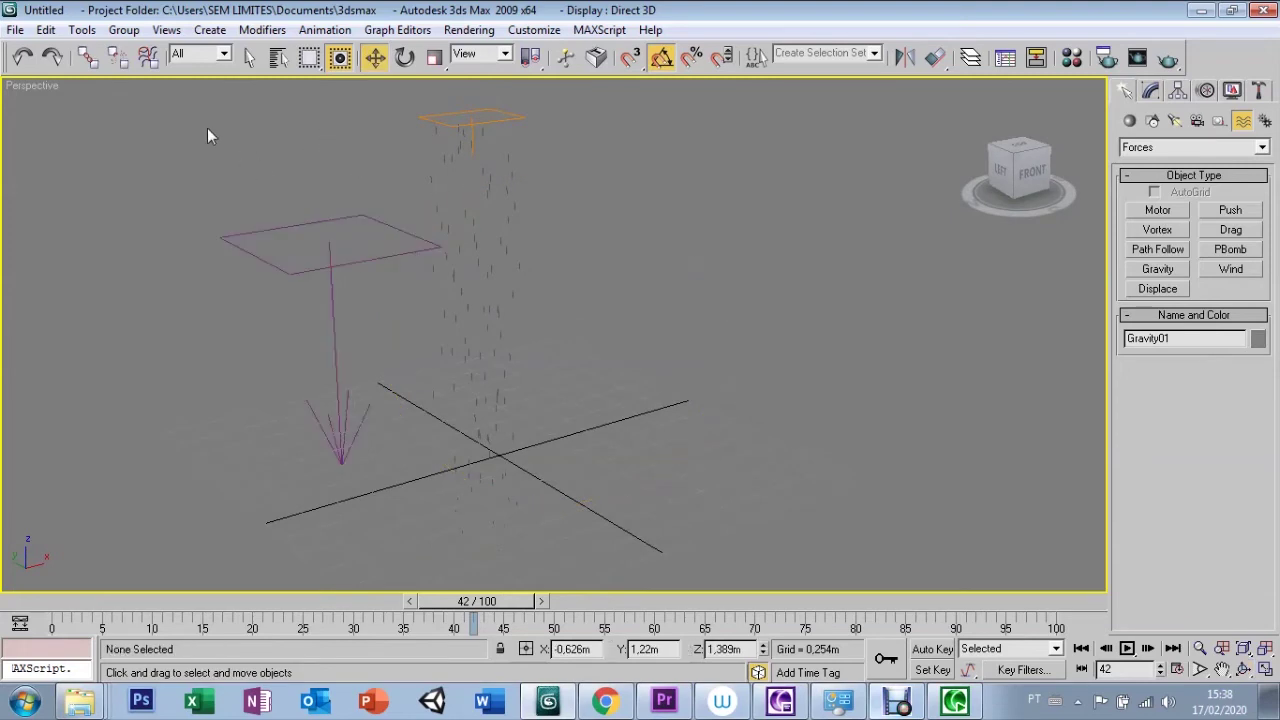
pyautogui.click(148, 57)
pyautogui.moveTo(428, 120); pyautogui.dragTo(394, 189)
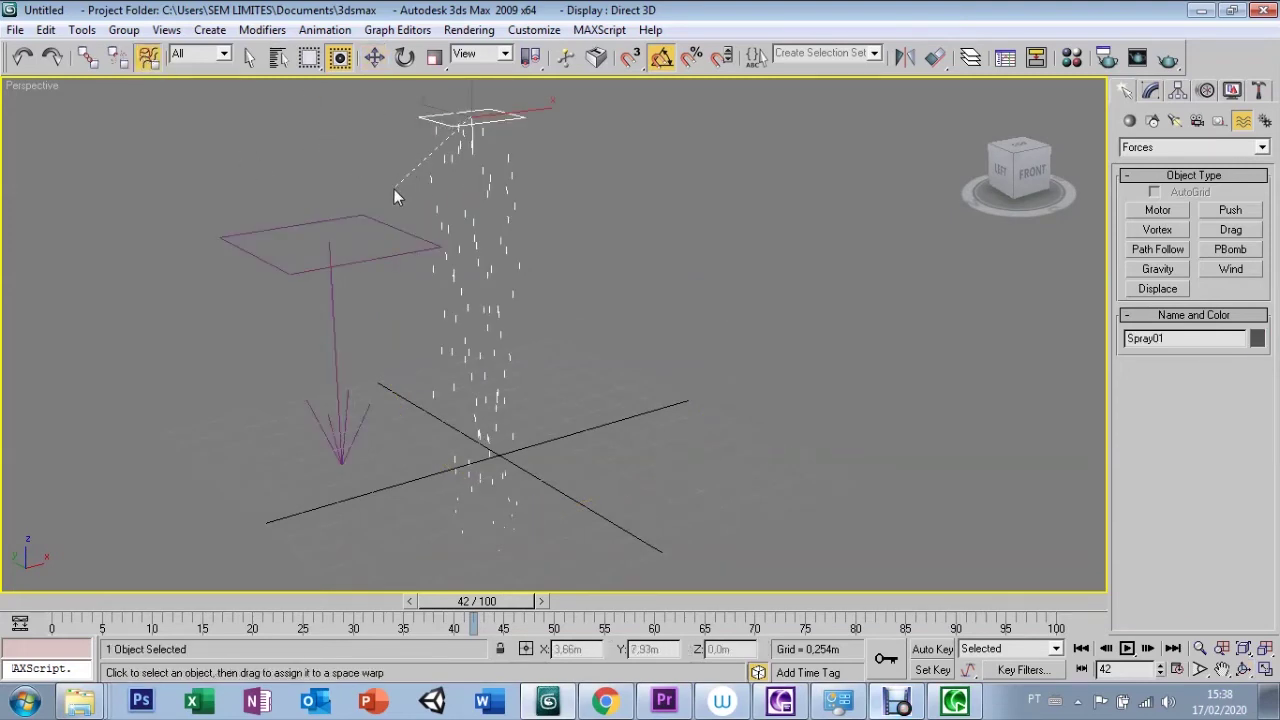
# - Bind Spray01 to Gravity01 and scrub to frame 57 to preview the falling drops
pyautogui.moveTo(376, 218); pyautogui.dragTo(356, 220)
pyautogui.press('w')
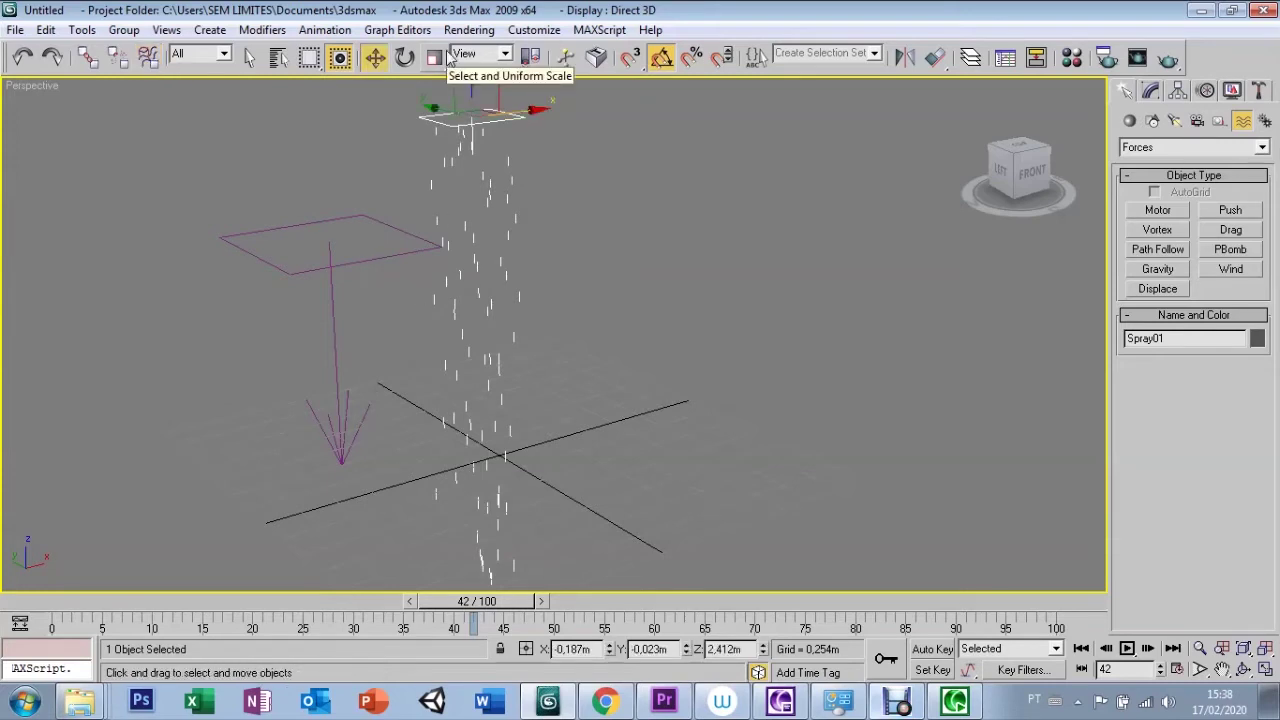
pyautogui.moveTo(476, 601)
pyautogui.mouseDown()
pyautogui.moveTo(16, 652)
pyautogui.moveTo(462, 620)
pyautogui.moveTo(543, 598)
pyautogui.mouseUp()
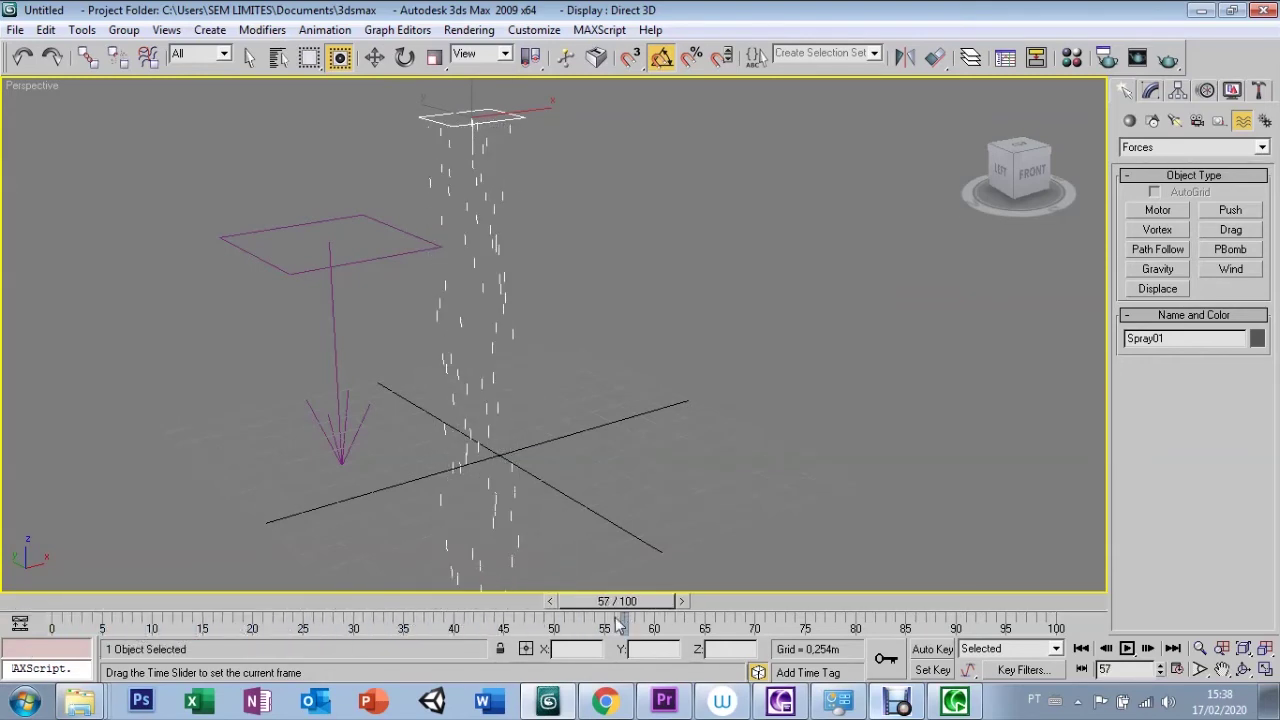
# - Rewind to frame 0 and lower Spray01 slightly to Z 1.977m
pyautogui.moveTo(543, 598); pyautogui.dragTo(80, 600)
pyautogui.press('w')
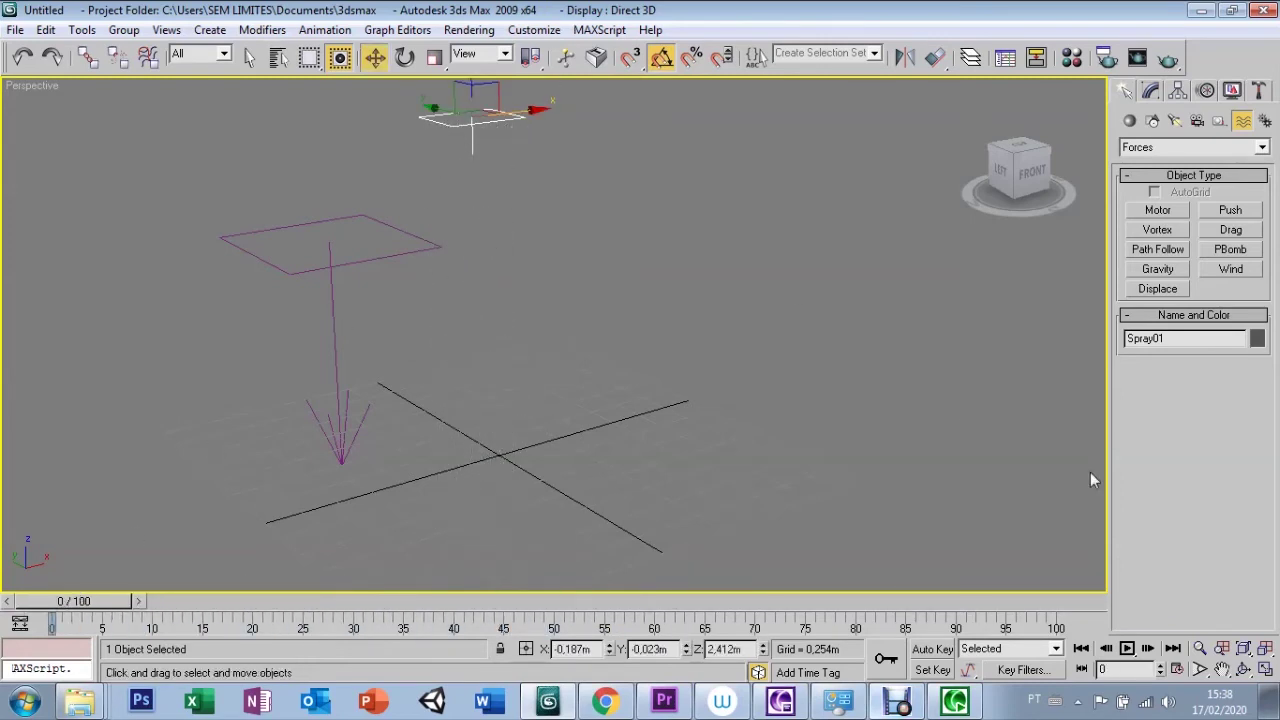
pyautogui.click(1222, 669)
pyautogui.moveTo(789, 400)
pyautogui.mouseDown()
pyautogui.moveTo(829, 366)
pyautogui.moveTo(826, 350)
pyautogui.mouseUp()
pyautogui.moveTo(491, 189); pyautogui.dragTo(530, 228)
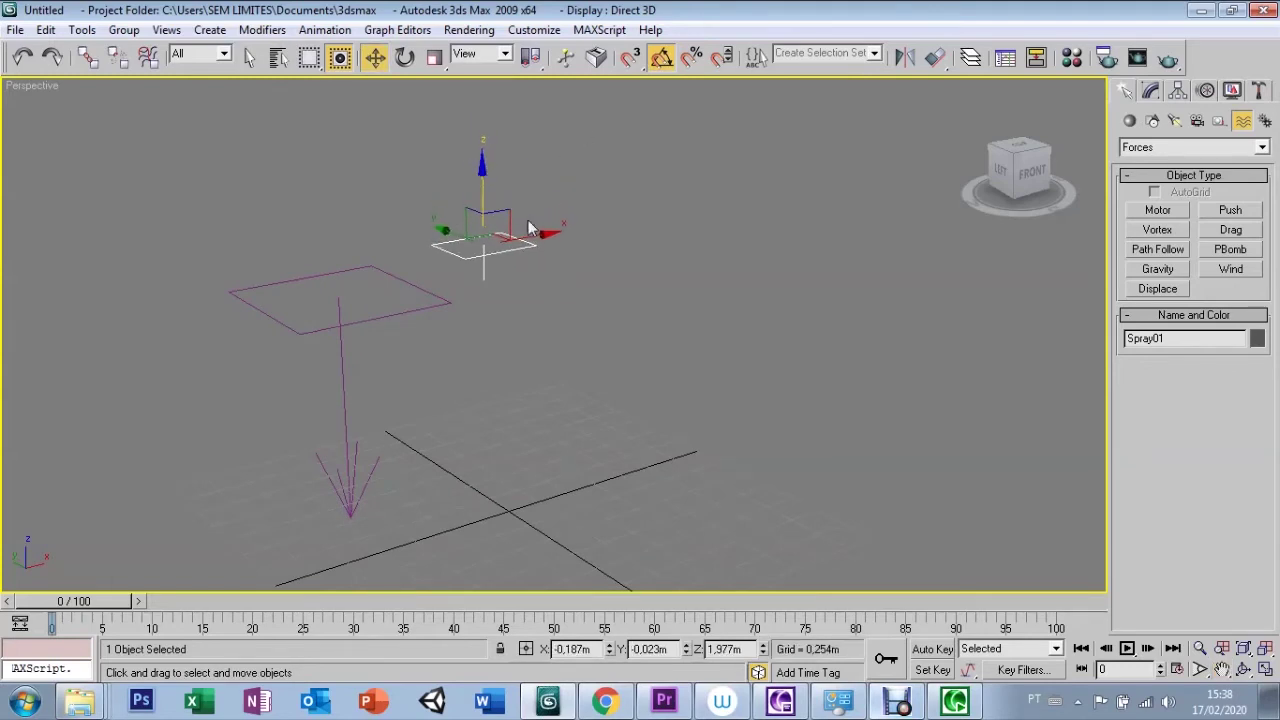
pyautogui.click(564, 237)
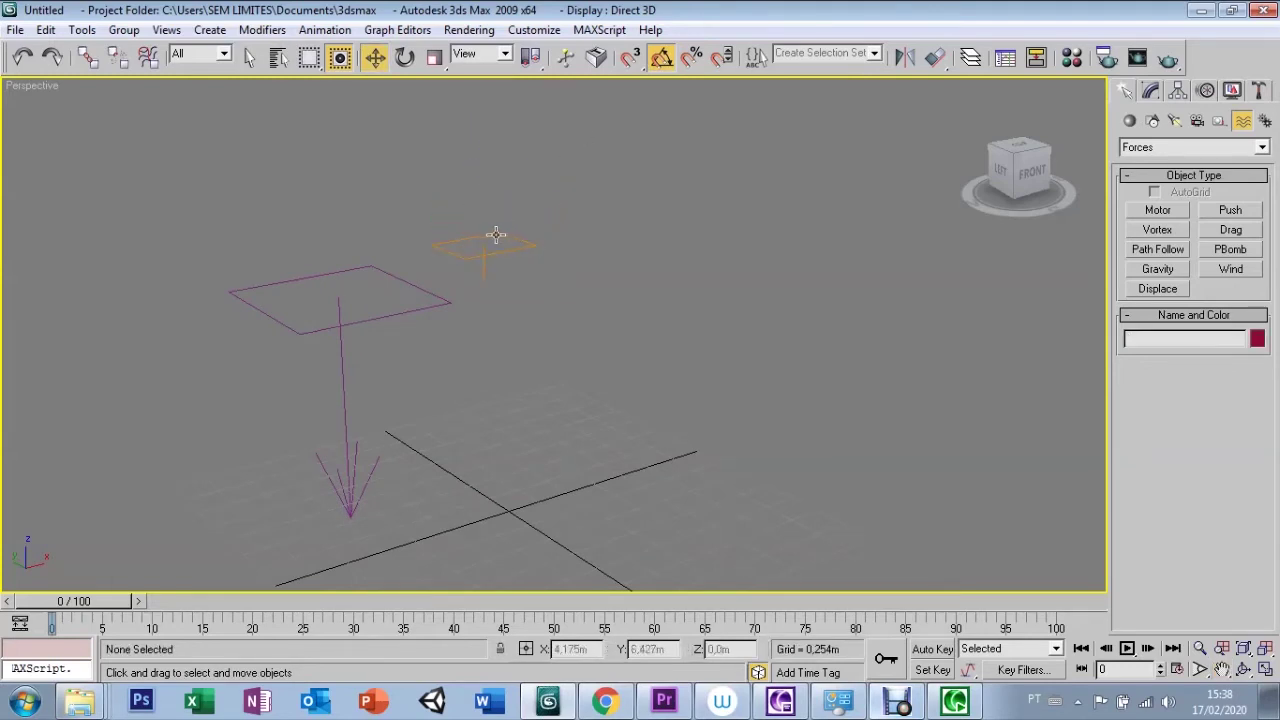
# - Reselect Spray01 and switch to the Rotate tool
pyautogui.click(496, 234)
pyautogui.moveTo(496, 234); pyautogui.dragTo(616, 219)
pyautogui.press('e')
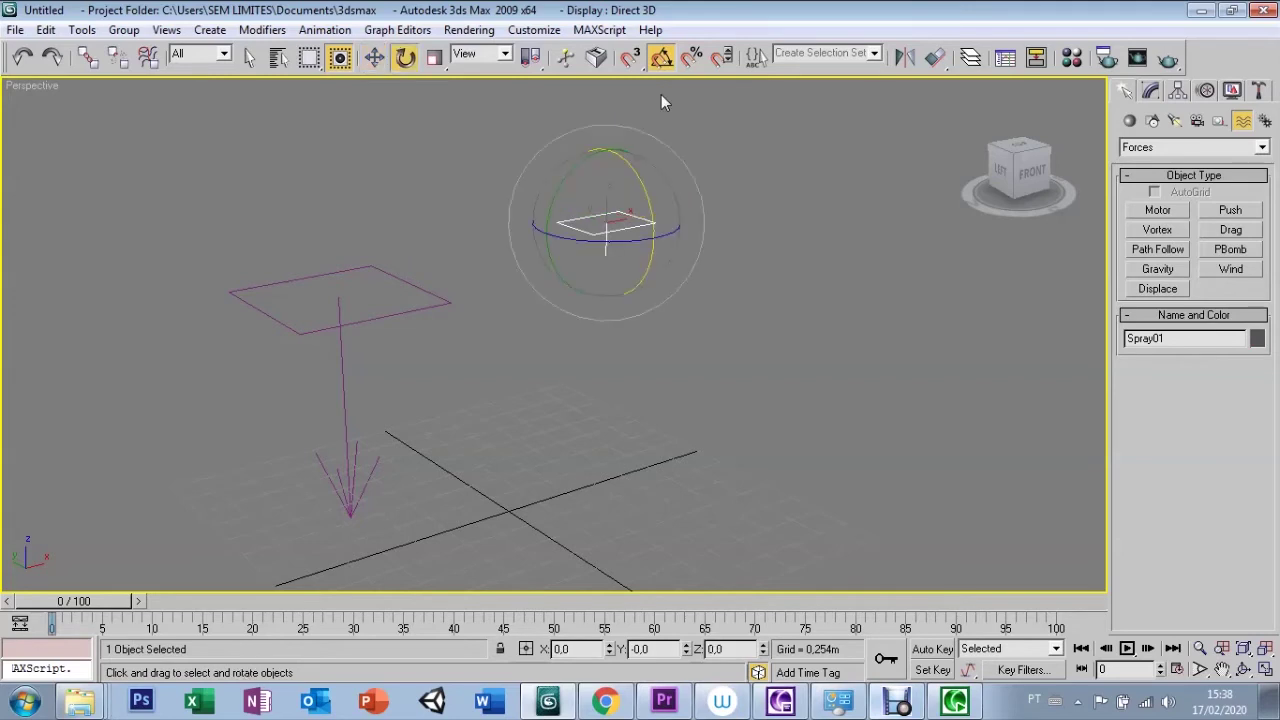
# - Rotate Spray01 180° about X with Angle Snap on, previewing the upward spray at frame 6
pyautogui.moveTo(628, 220)
pyautogui.mouseDown()
pyautogui.moveTo(637, 184)
pyautogui.moveTo(629, 373)
pyautogui.moveTo(626, 357)
pyautogui.mouseUp()
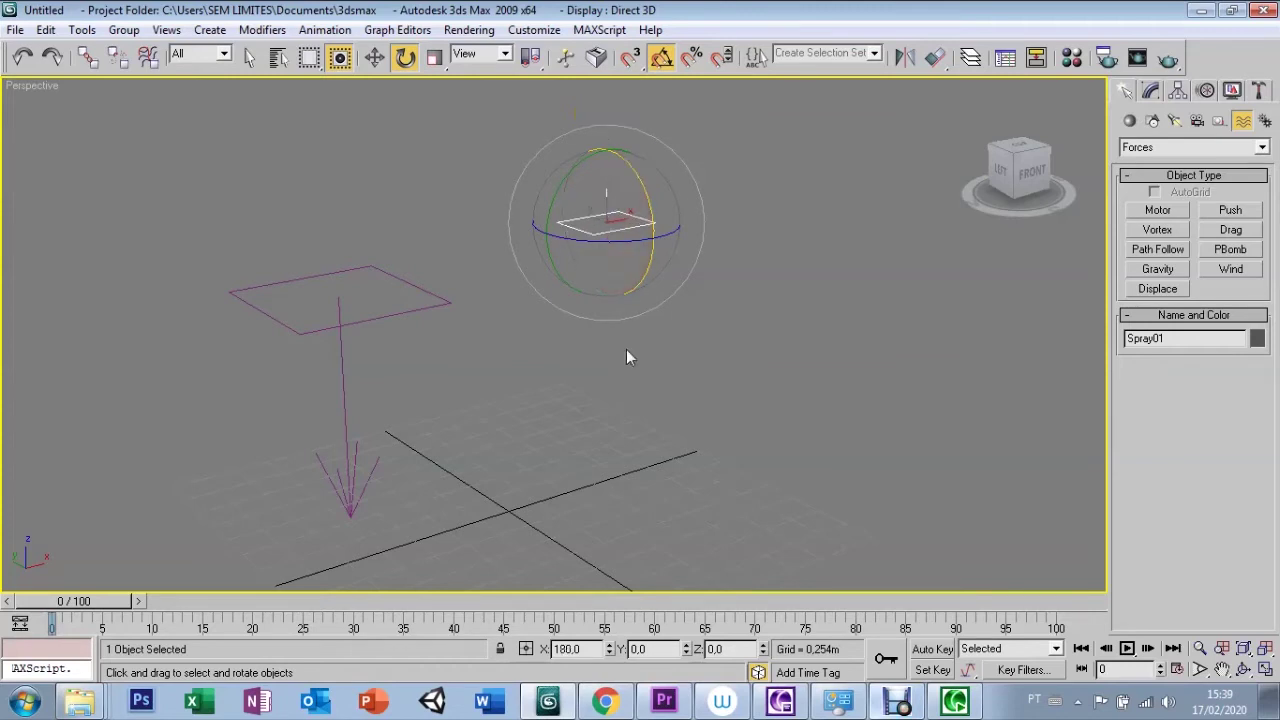
pyautogui.click(656, 66)
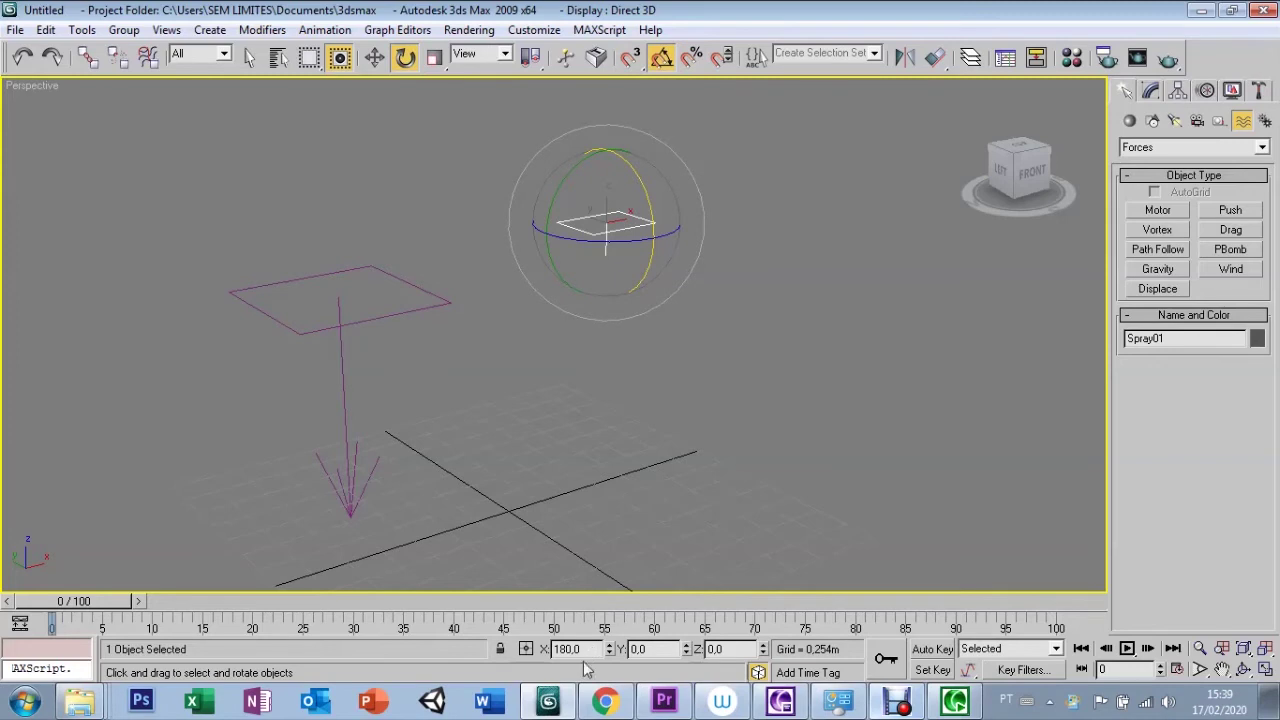
pyautogui.moveTo(589, 651); pyautogui.dragTo(540, 675)
pyautogui.moveTo(90, 605); pyautogui.dragTo(148, 603)
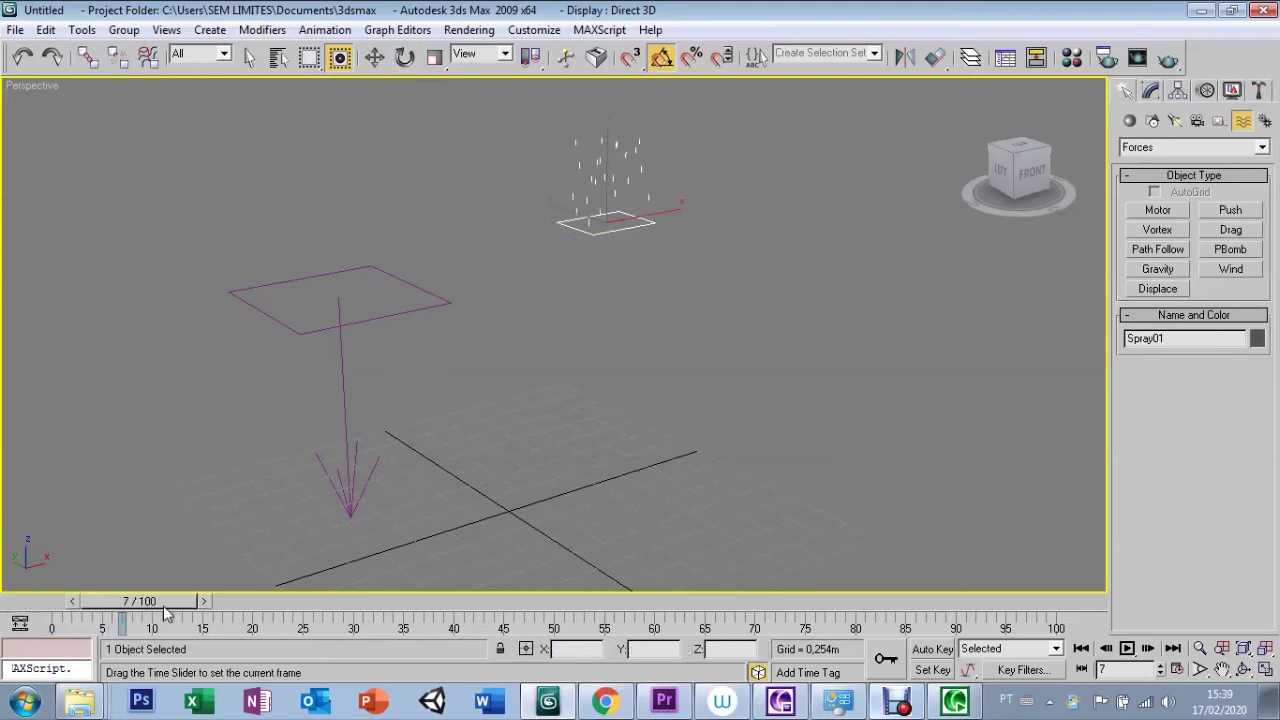
# - Lower the upward-facing Spray01 to Z 0.252m, just above the grid
pyautogui.click(1222, 669)
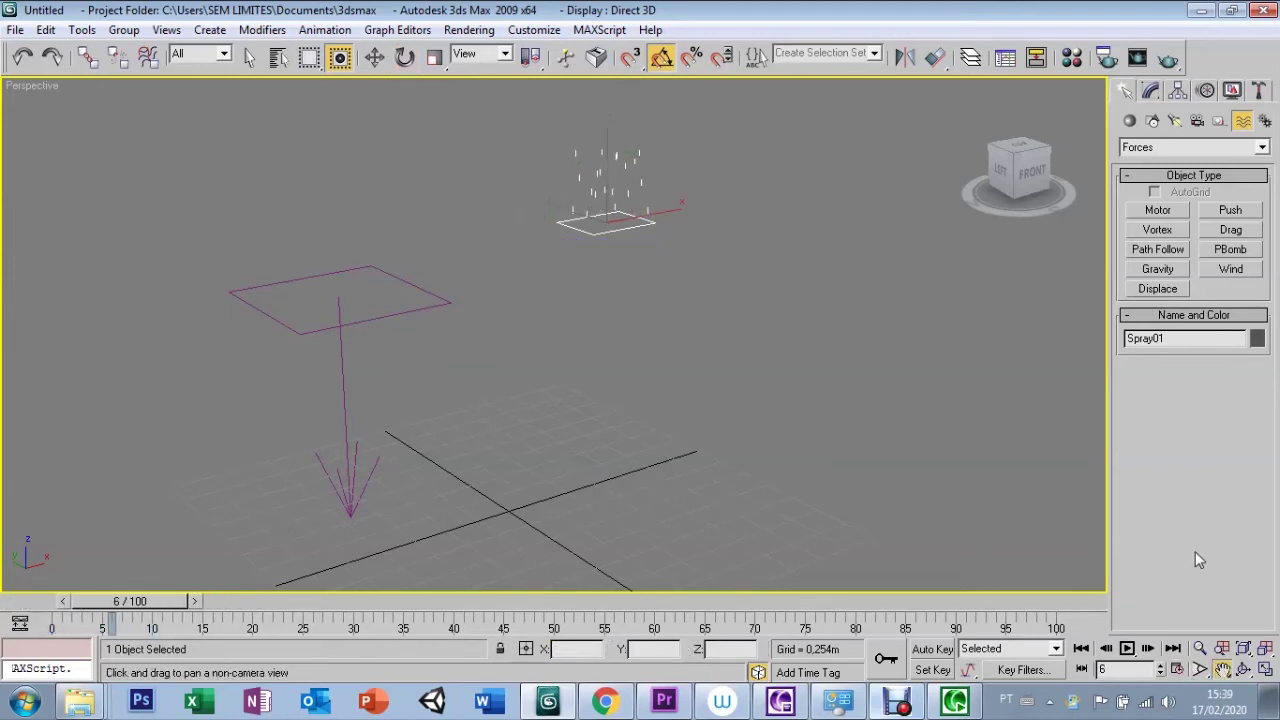
pyautogui.press('w')
pyautogui.moveTo(605, 157); pyautogui.dragTo(617, 385)
pyautogui.moveTo(140, 601); pyautogui.dragTo(60, 601)
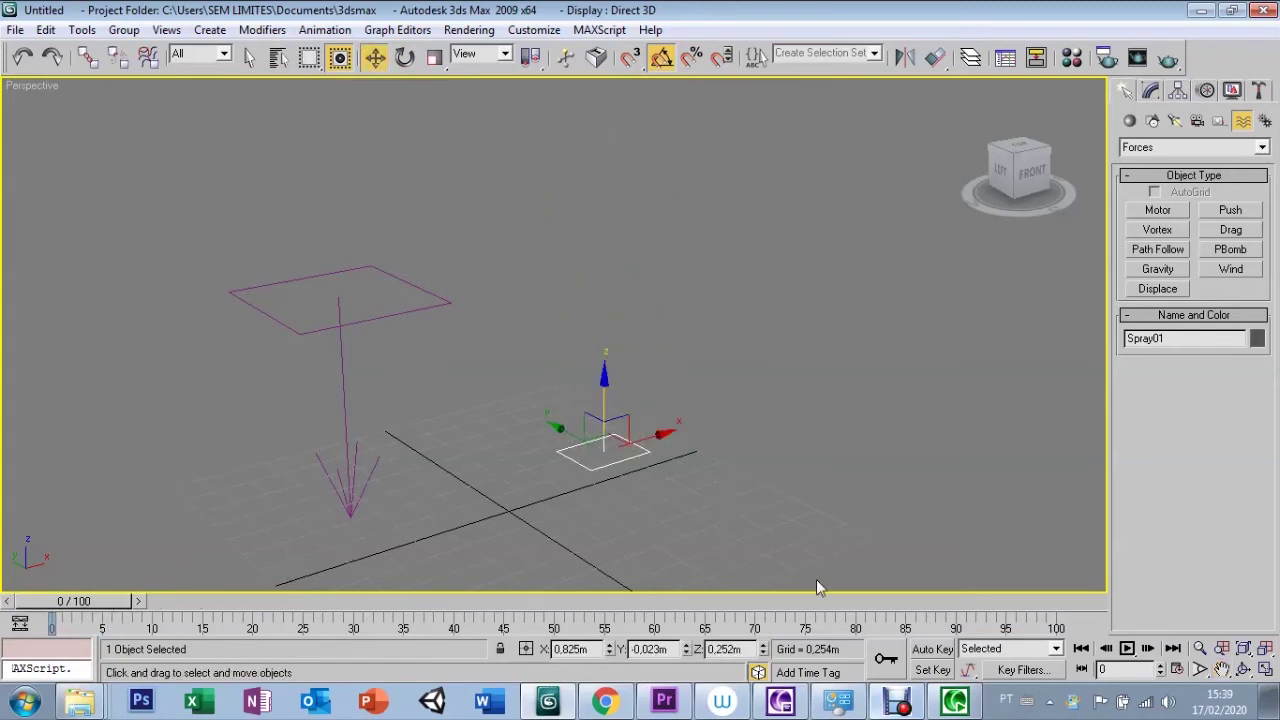
# - Play the animation twice to preview the fountain
pyautogui.click(1125, 650)
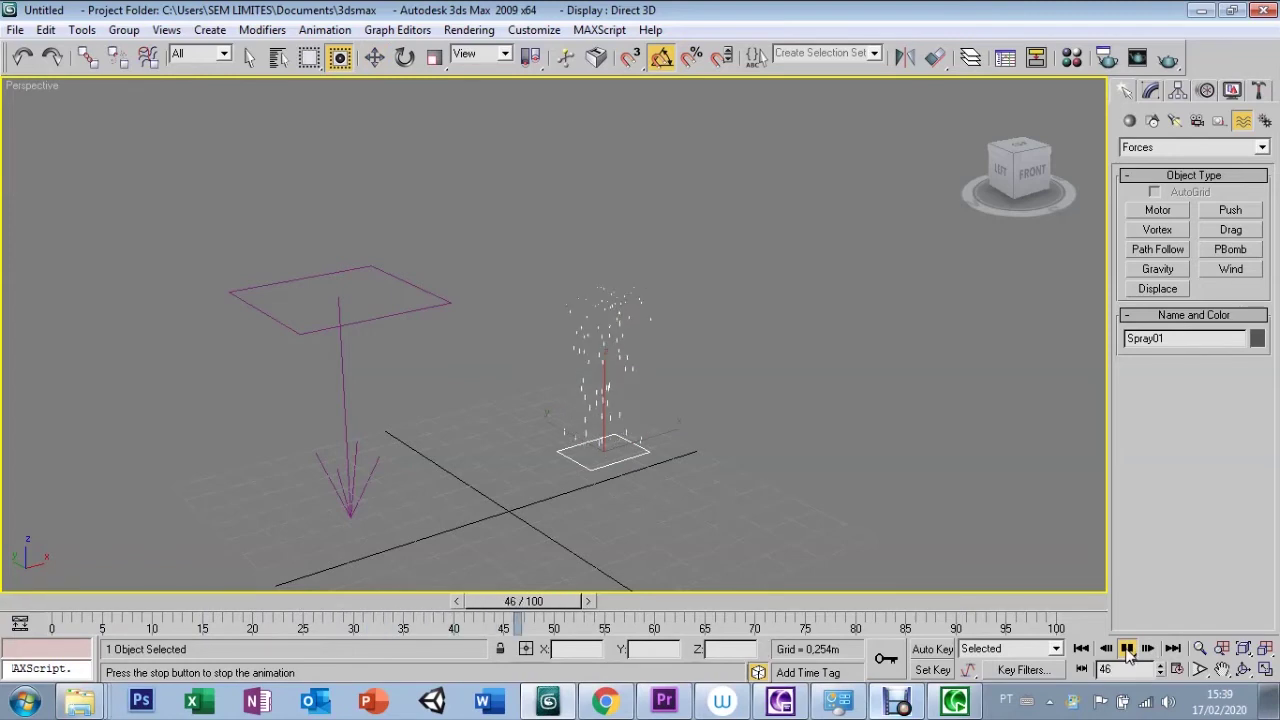
pyautogui.click(1127, 649)
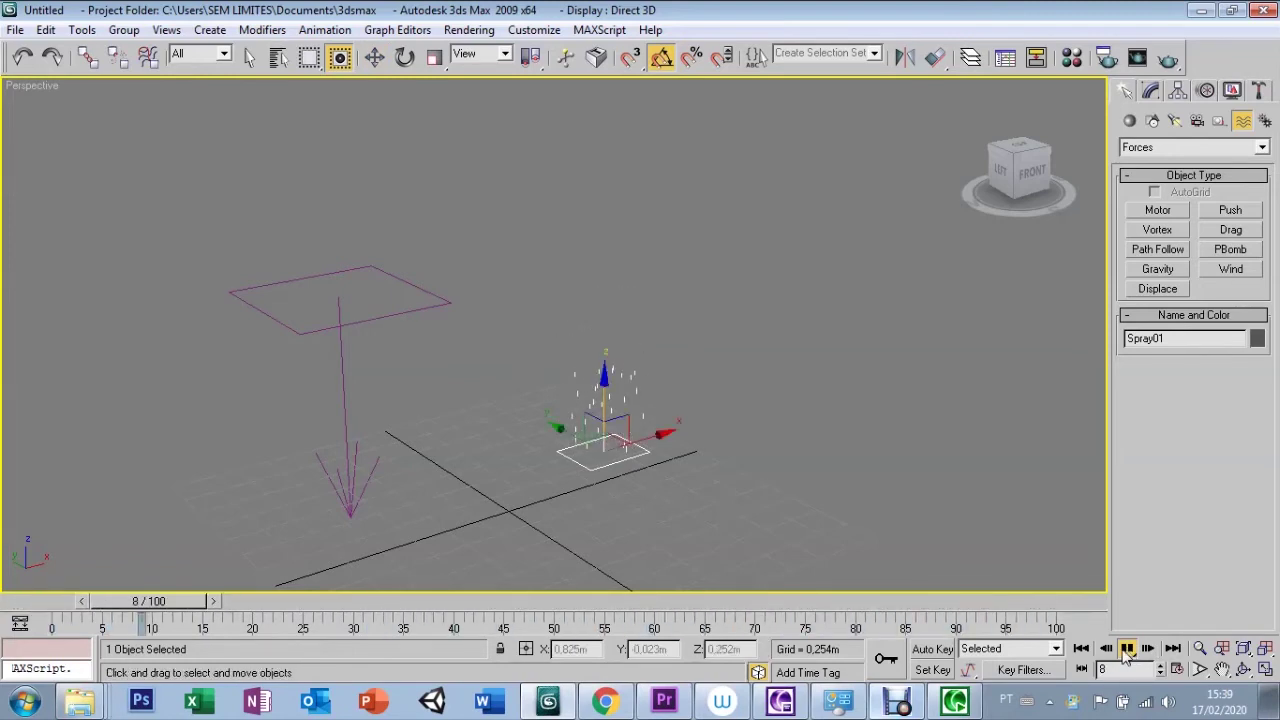
pyautogui.click(1125, 649)
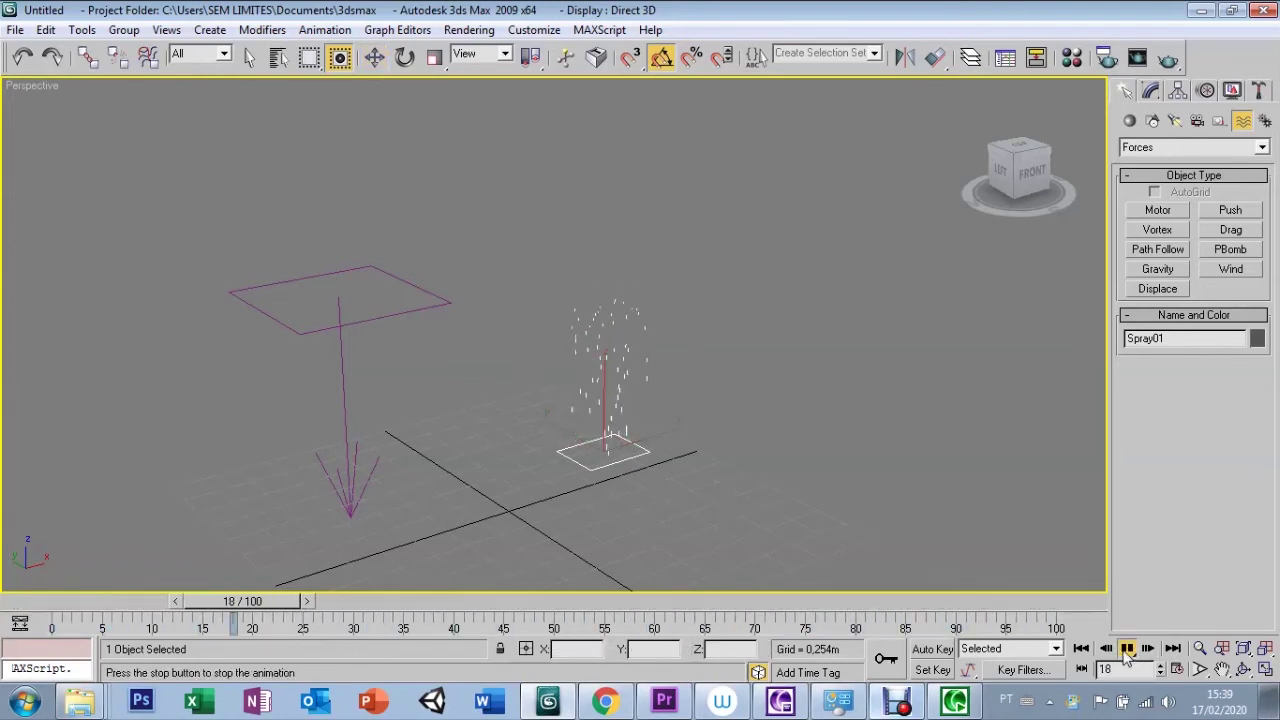
pyautogui.press('/')
# - Set Gravity01's Strength to 3.0, play the fountain, then rewind to frame 0
pyautogui.click(331, 319)
pyautogui.click(317, 331)
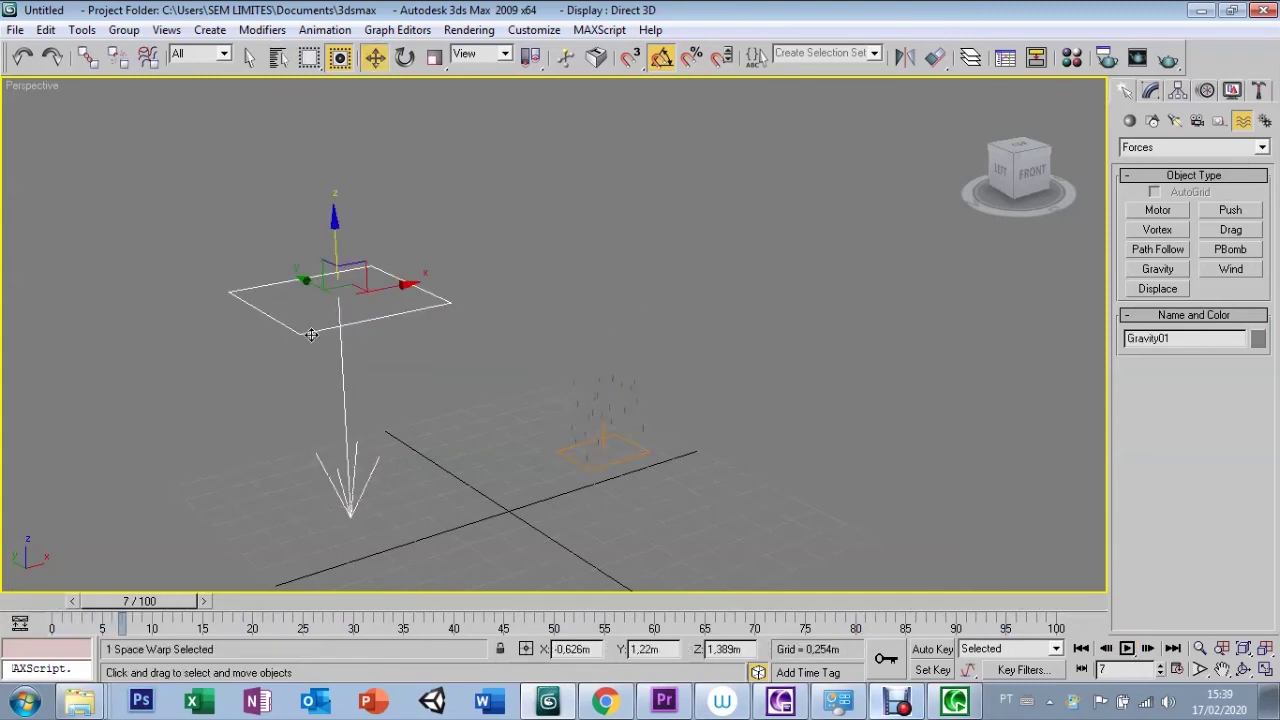
pyautogui.click(1152, 93)
pyautogui.moveTo(1216, 570); pyautogui.dragTo(1181, 565)
pyautogui.write('3')
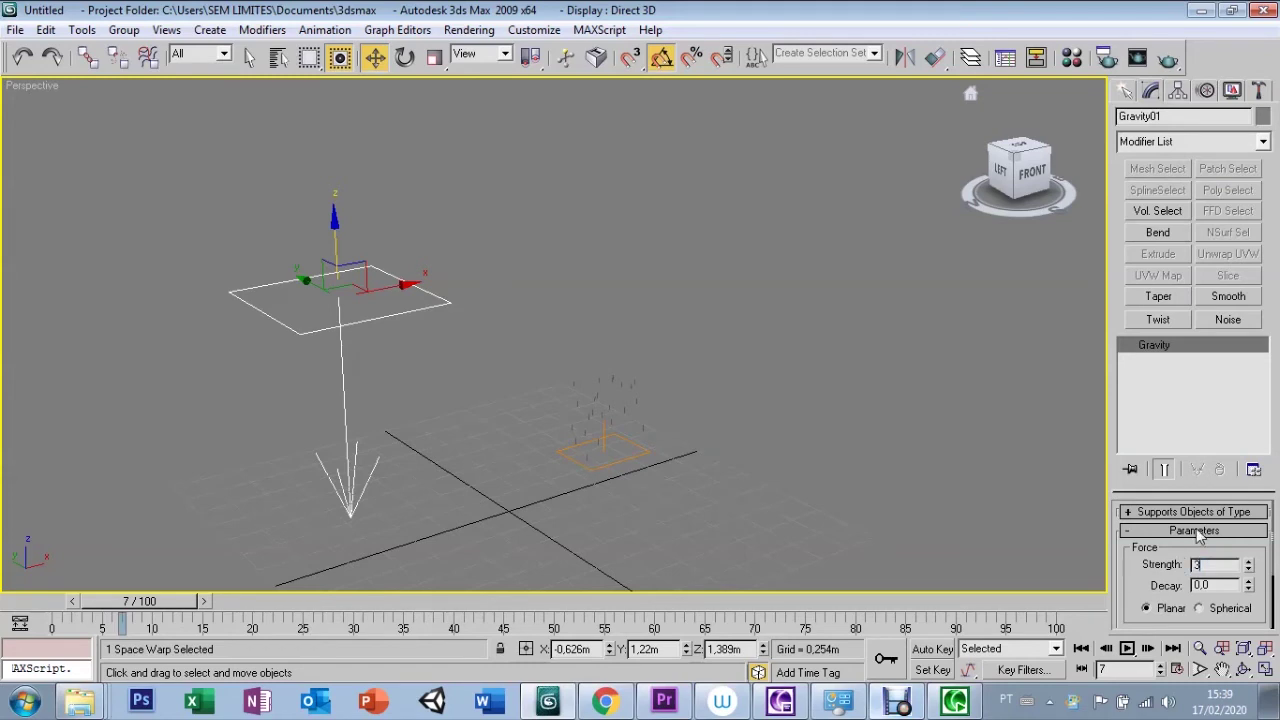
pyautogui.click(1127, 649)
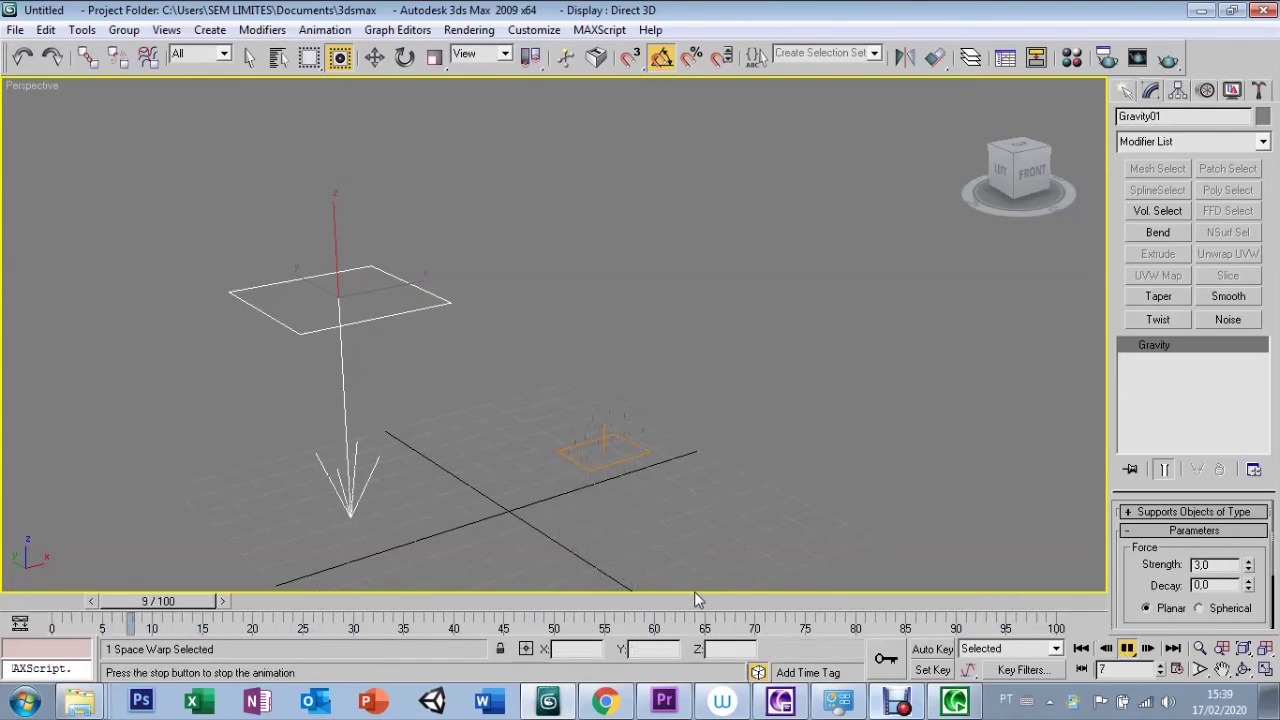
pyautogui.press('w')
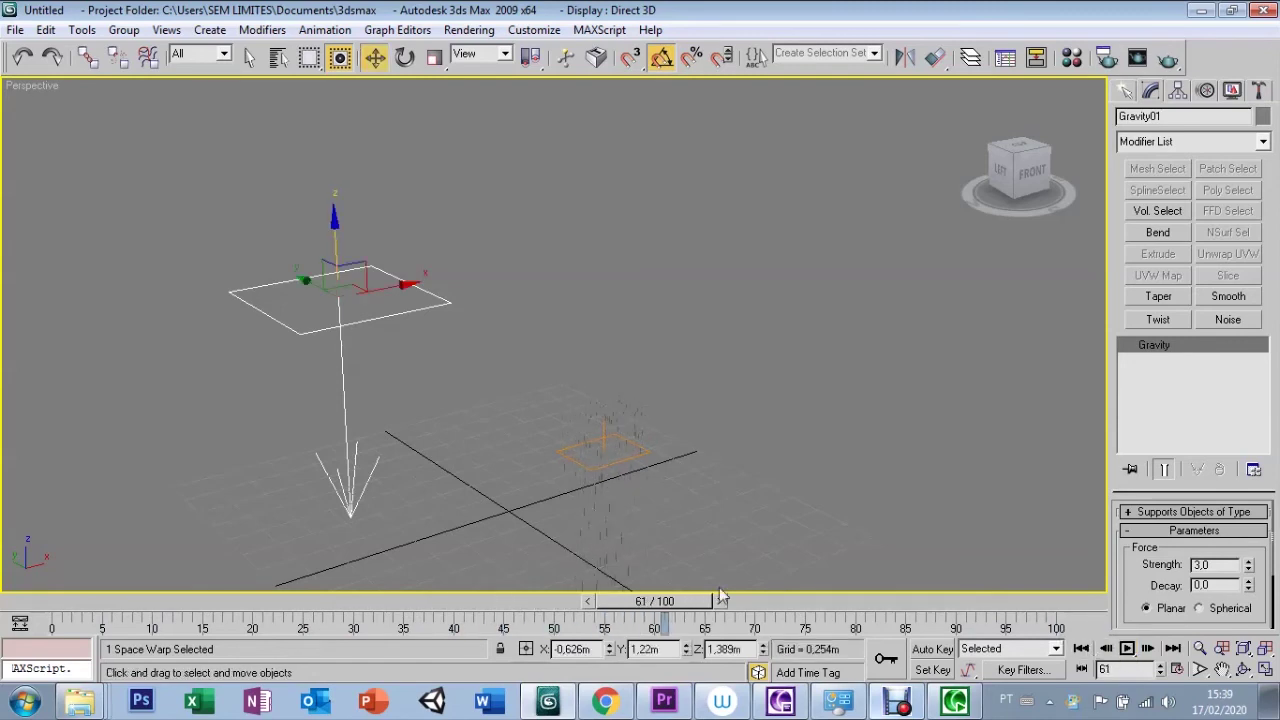
pyautogui.moveTo(658, 601); pyautogui.dragTo(55, 601)
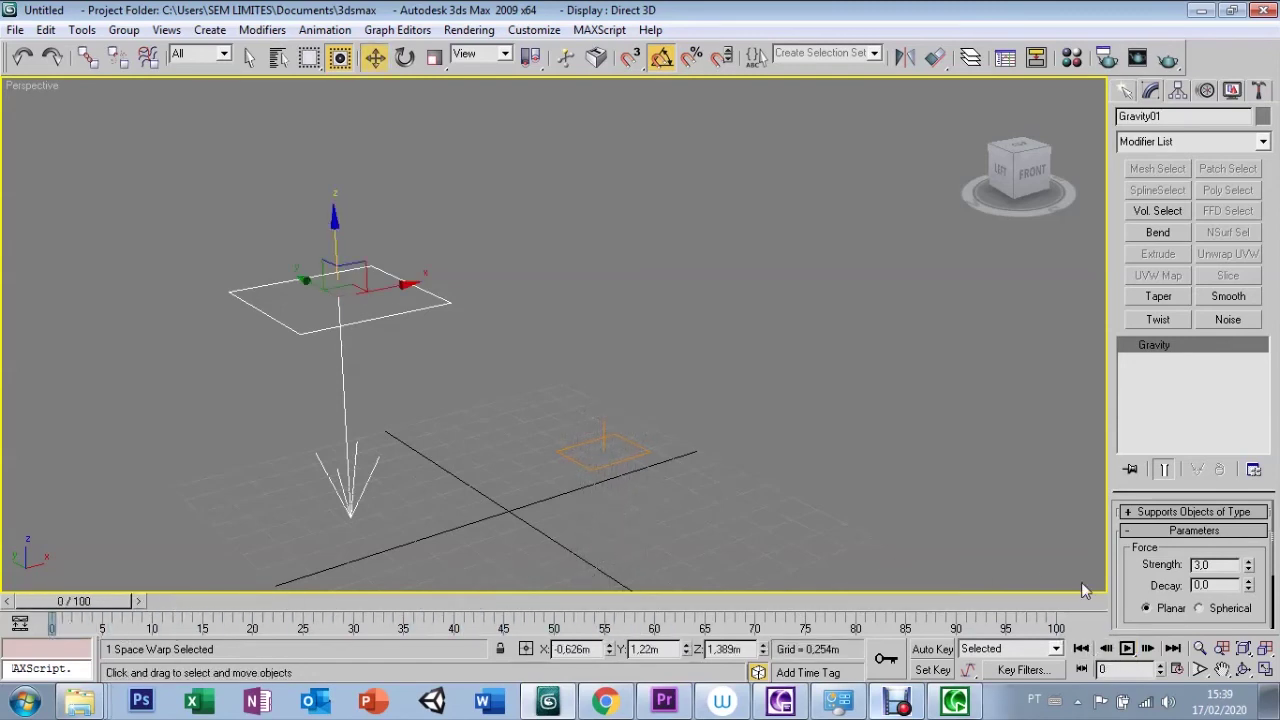
# - Return Gravity01's Strength to 1.0 and replay to compare the spray
pyautogui.moveTo(1212, 566); pyautogui.dragTo(1181, 572)
pyautogui.scroll(-1, 1125, 575)
pyautogui.scroll(-1, 1130, 550)
pyautogui.scroll(-1, 1137, 530)
pyautogui.click(1127, 649)
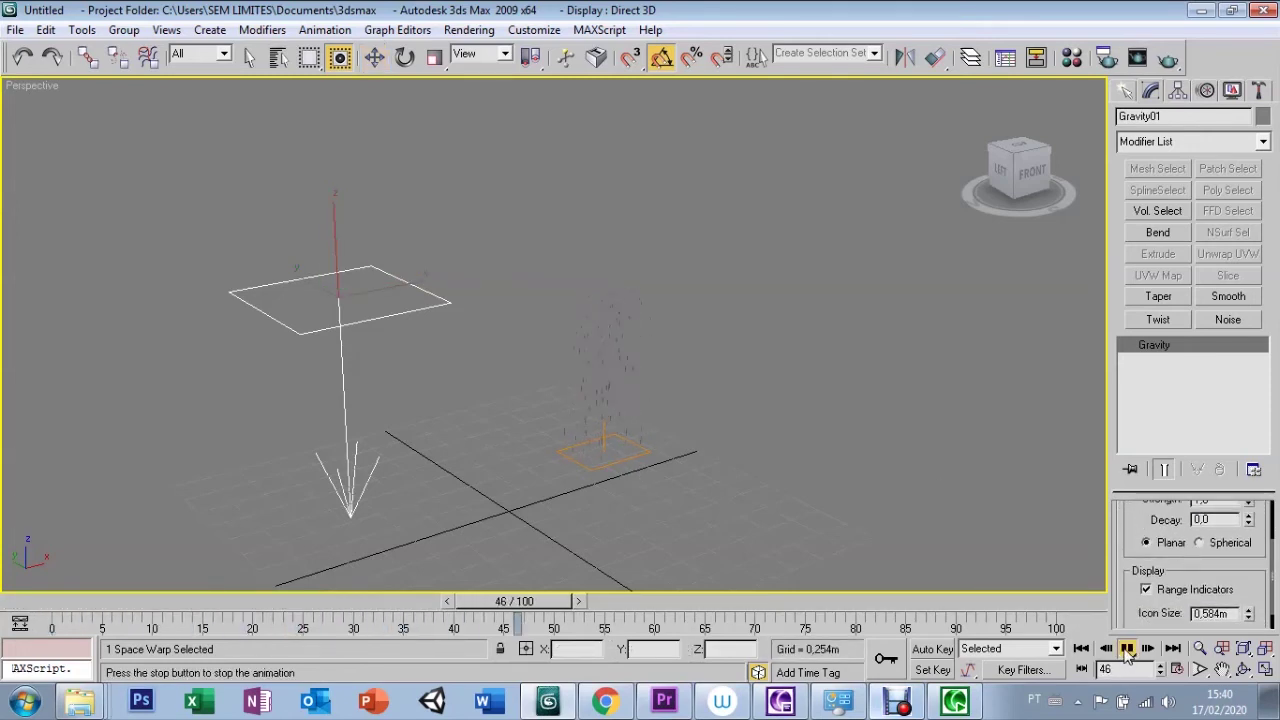
pyautogui.click(1127, 649)
pyautogui.scroll(2, 1192, 588)
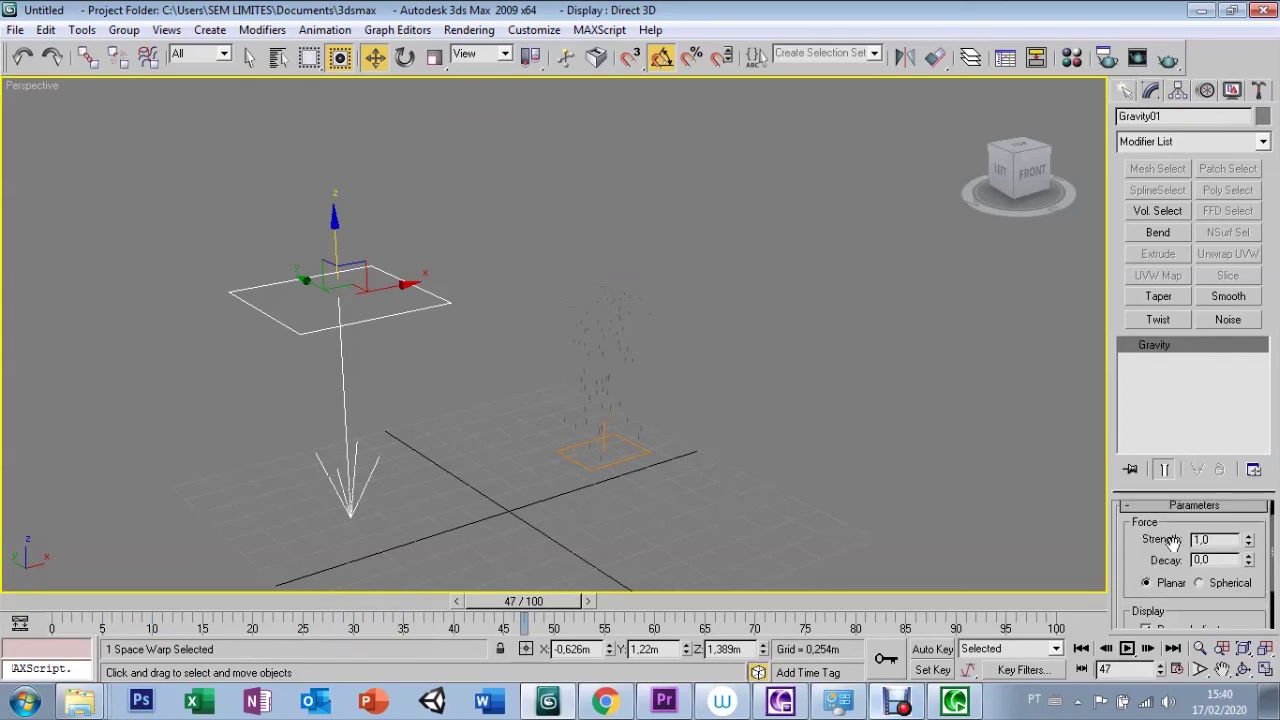
# - Switch the Gravity warp to Spherical and preview the particles from frame 10
pyautogui.click(1199, 584)
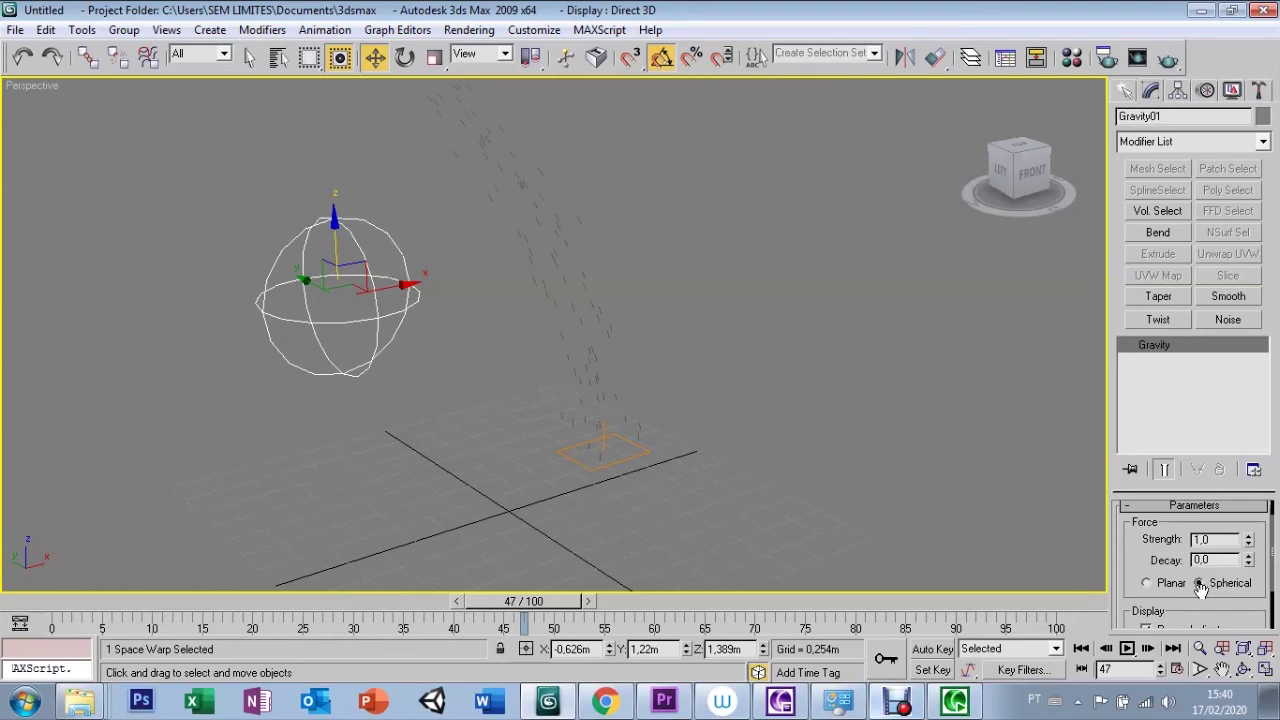
pyautogui.moveTo(525, 601)
pyautogui.mouseDown()
pyautogui.moveTo(177, 631)
pyautogui.moveTo(313, 631)
pyautogui.mouseUp()
pyautogui.press('w')
pyautogui.scroll(-3, 391, 532)
pyautogui.scroll(-2, 391, 540)
pyautogui.click(1127, 649)
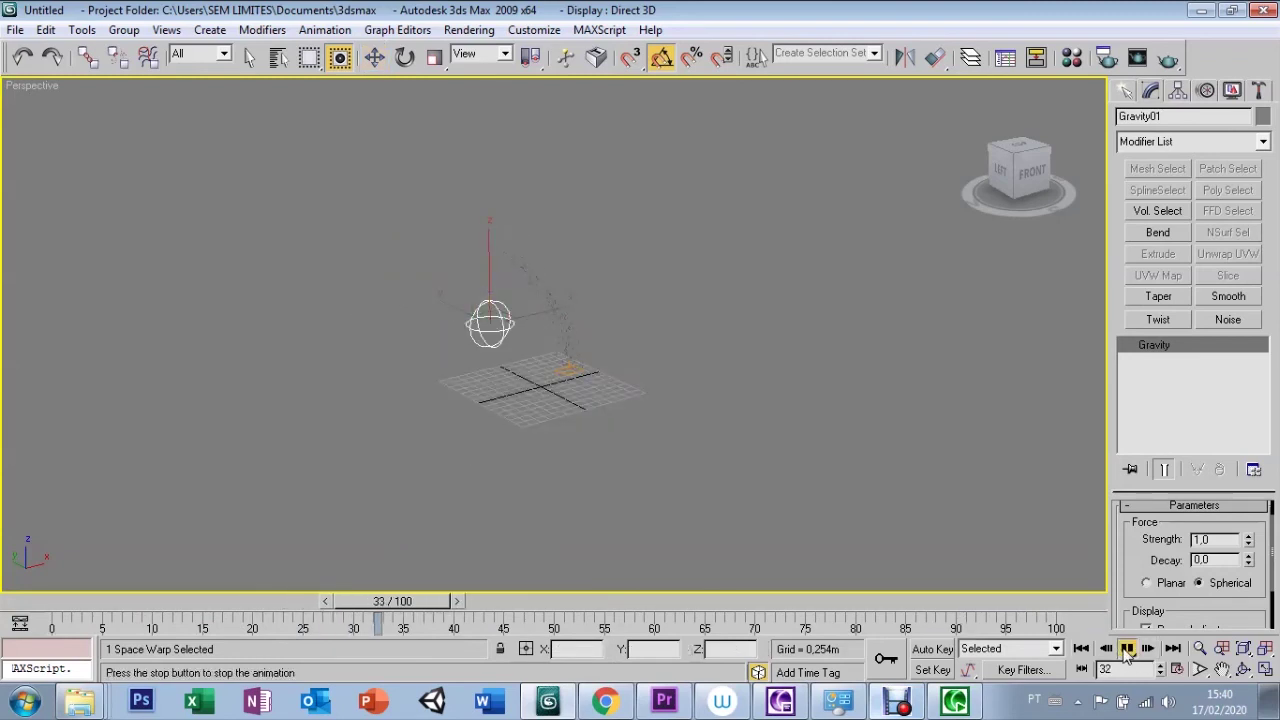
pyautogui.click(1127, 649)
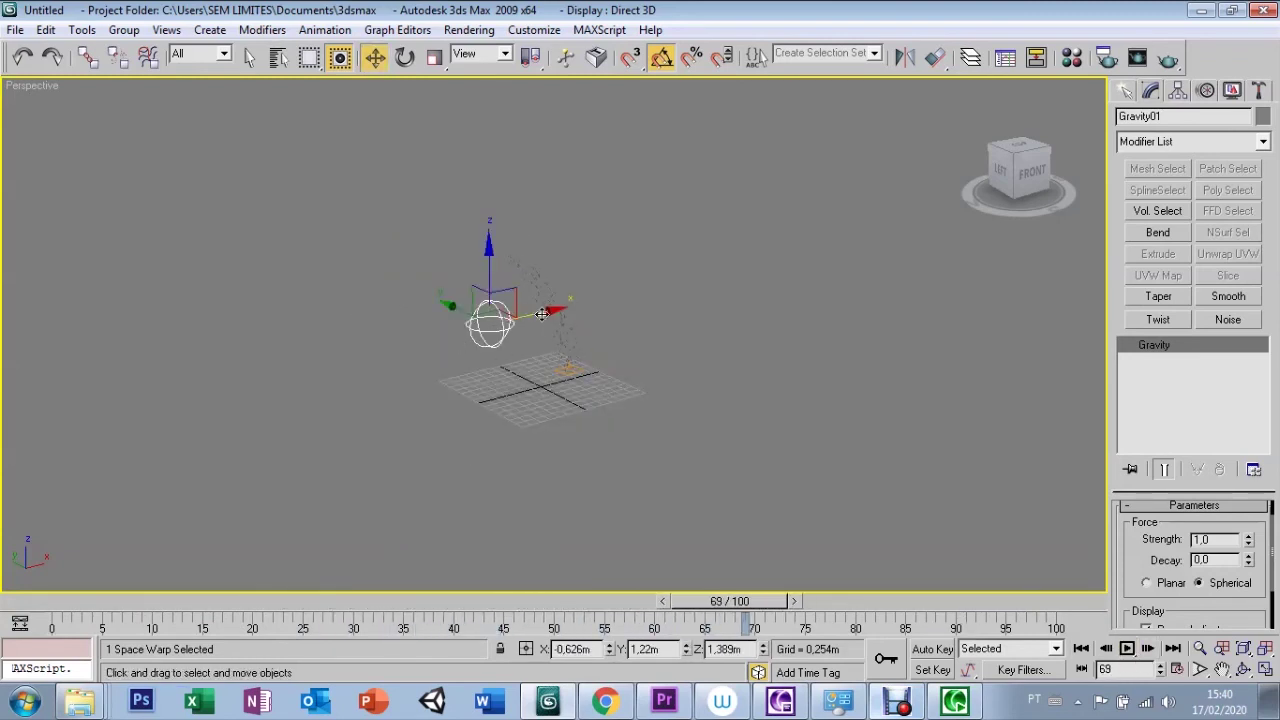
# - Move Gravity01 down beside the fountain emitter near the grid, then replay the animation
pyautogui.moveTo(484, 277); pyautogui.dragTo(571, 349)
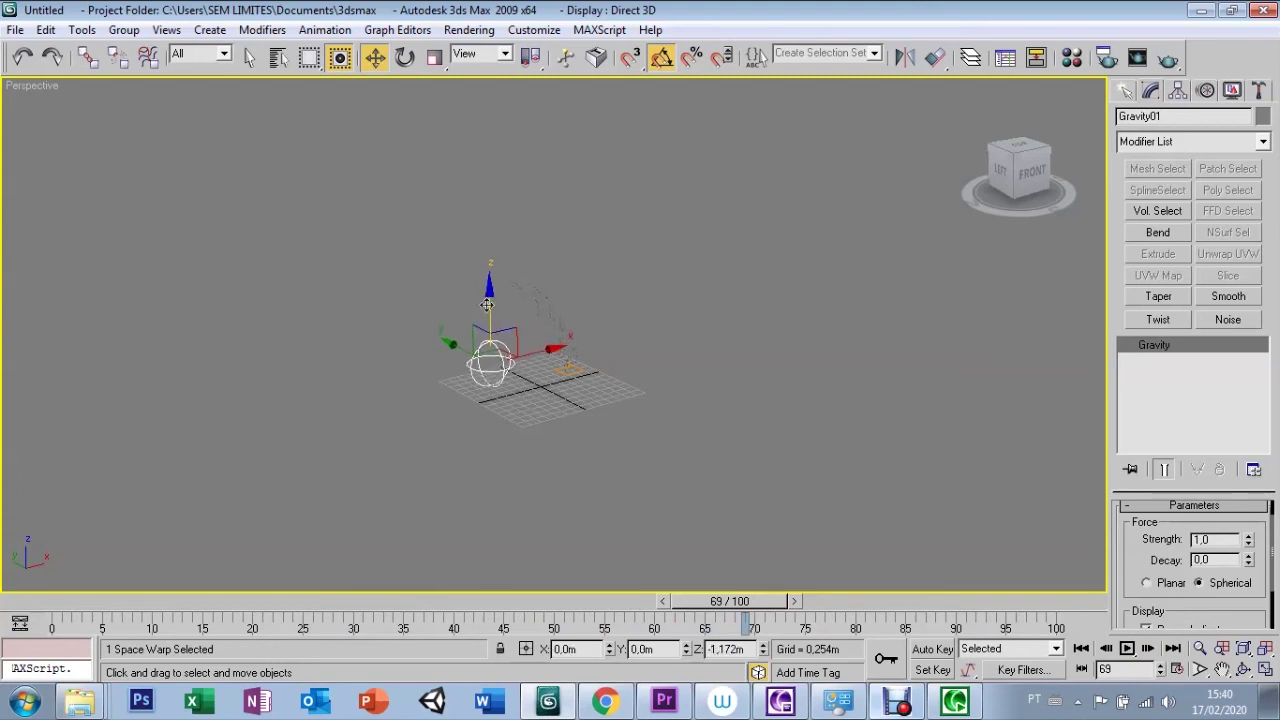
pyautogui.moveTo(603, 346); pyautogui.dragTo(624, 380)
pyautogui.moveTo(712, 606)
pyautogui.mouseDown()
pyautogui.moveTo(257, 603)
pyautogui.moveTo(915, 600)
pyautogui.mouseUp()
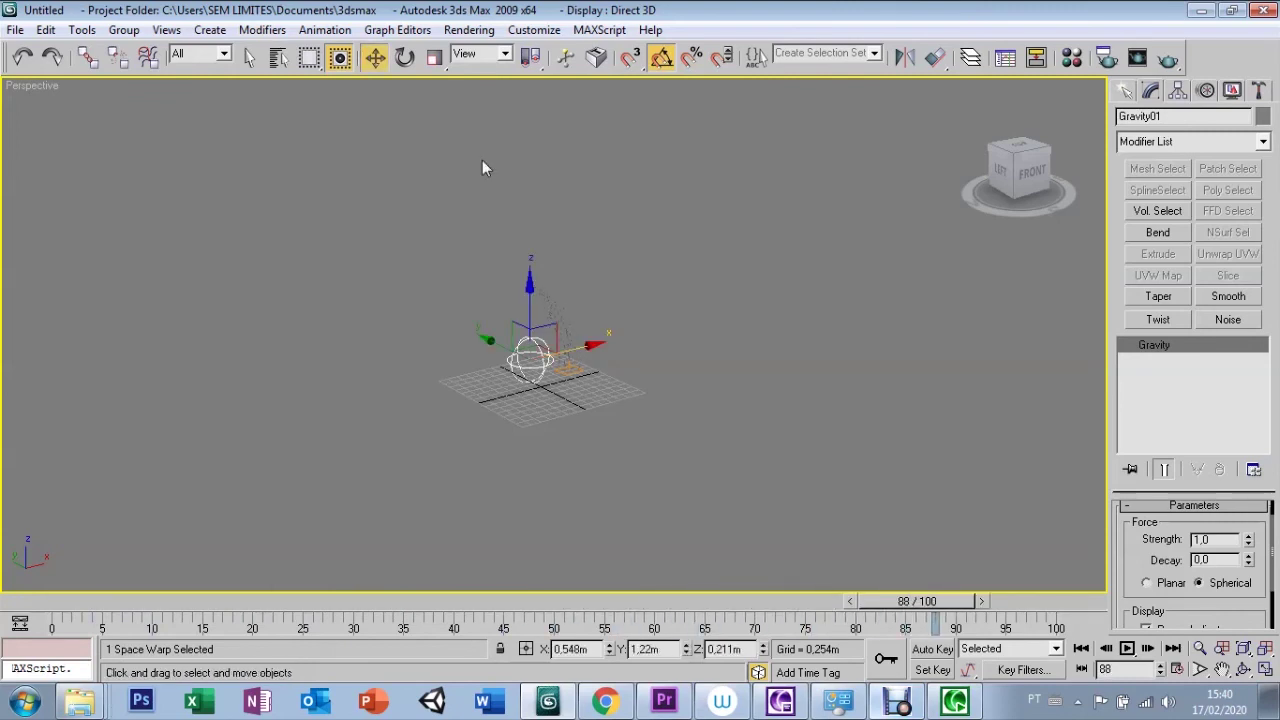
pyautogui.press('z')
pyautogui.scroll(-3, 482, 168)
pyautogui.scroll(-5, 482, 168)
pyautogui.scroll(-2, 482, 168)
pyautogui.click(1126, 648)
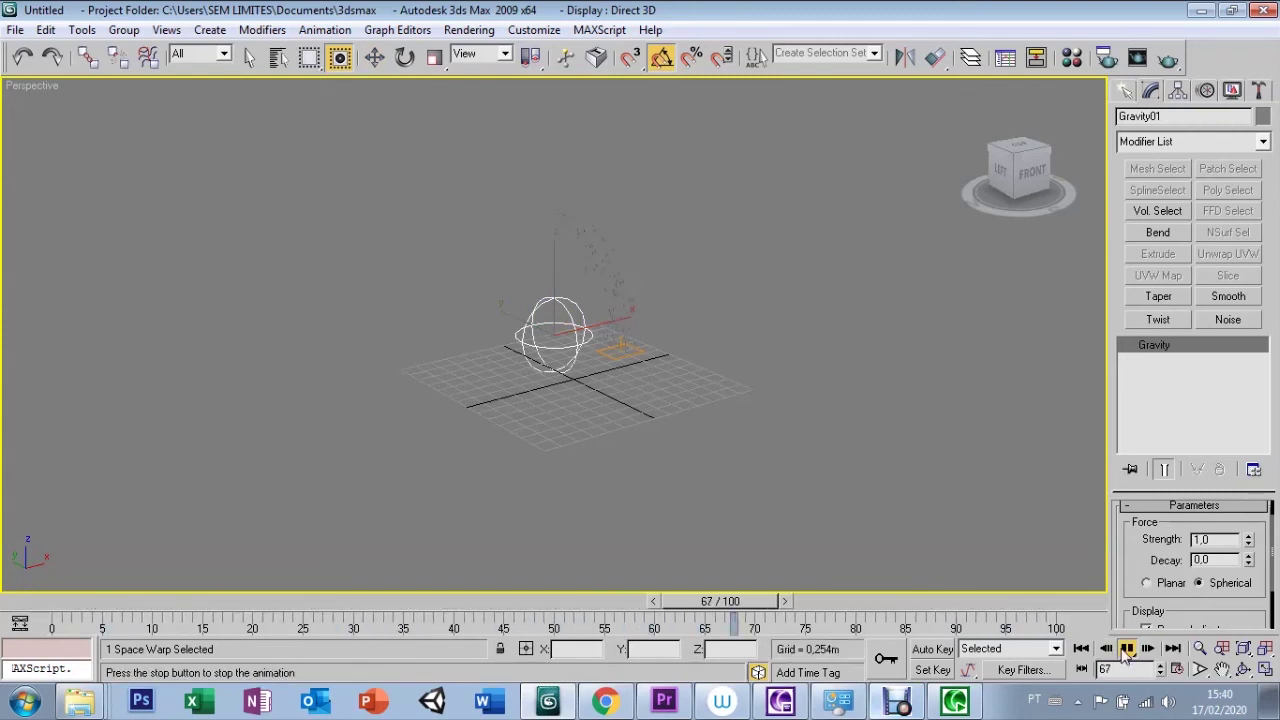
# - Set Gravity01's Strength to 0.3 and play the fountain from frame 52 to 88
pyautogui.doubleClick(1212, 539)
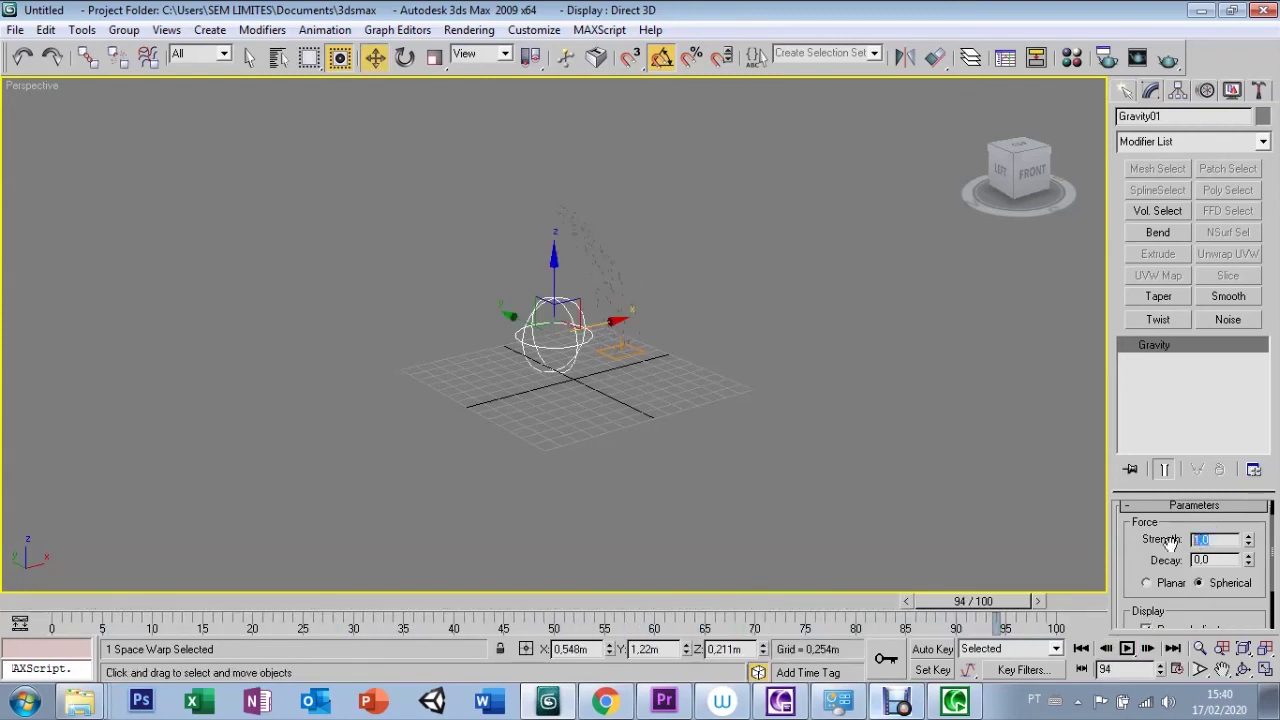
pyautogui.press('BackSpace')
pyautogui.write('0.3')
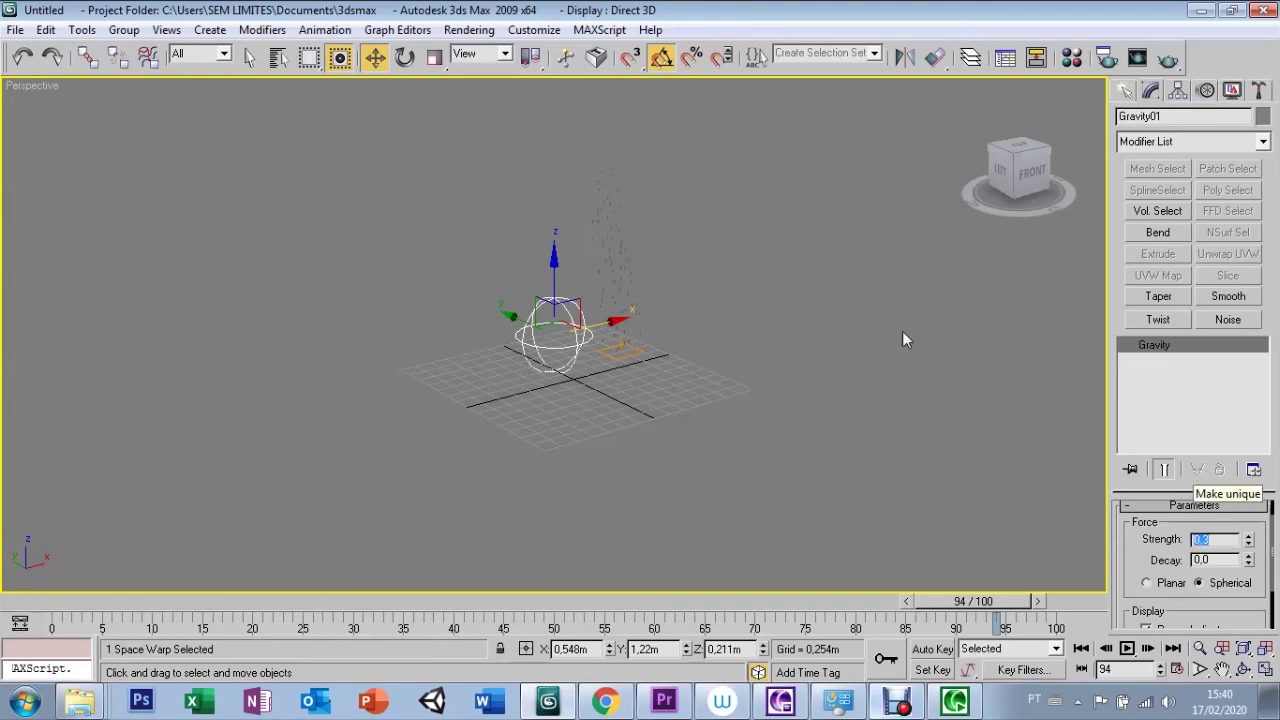
pyautogui.moveTo(973, 601)
pyautogui.mouseDown()
pyautogui.moveTo(515, 638)
pyautogui.moveTo(165, 630)
pyautogui.mouseUp()
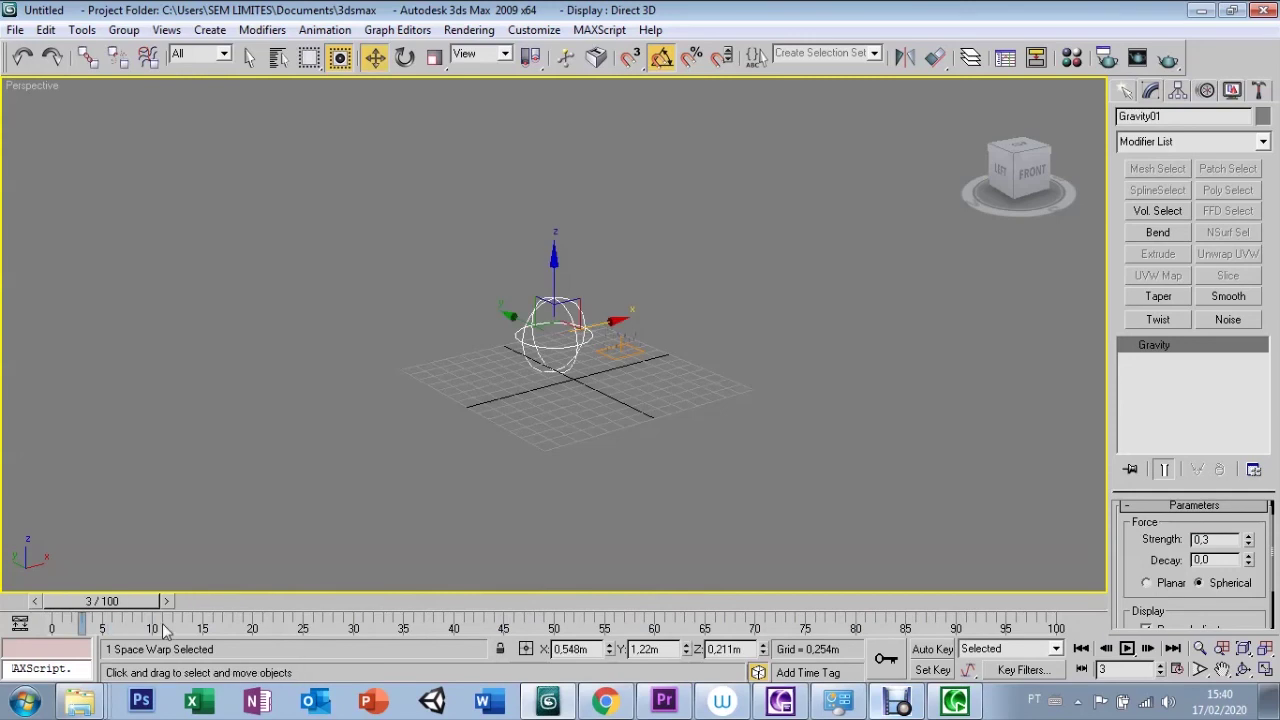
pyautogui.click(1126, 649)
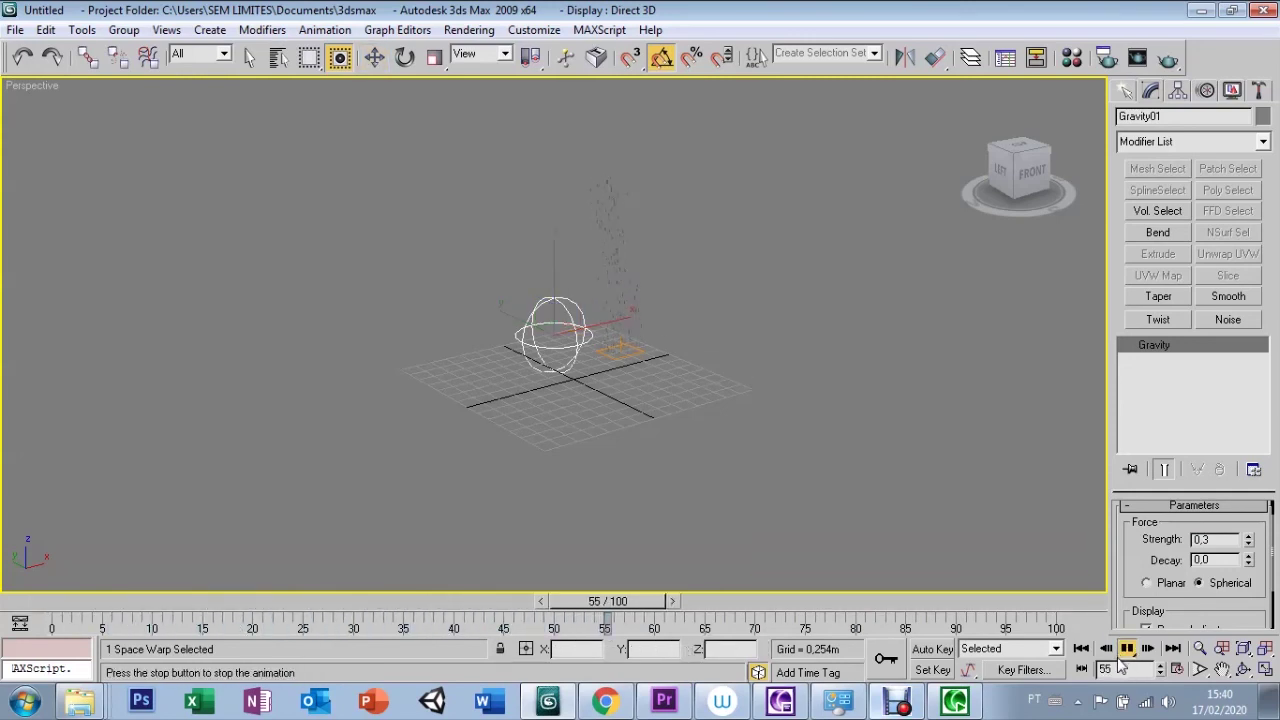
pyautogui.click(1126, 649)
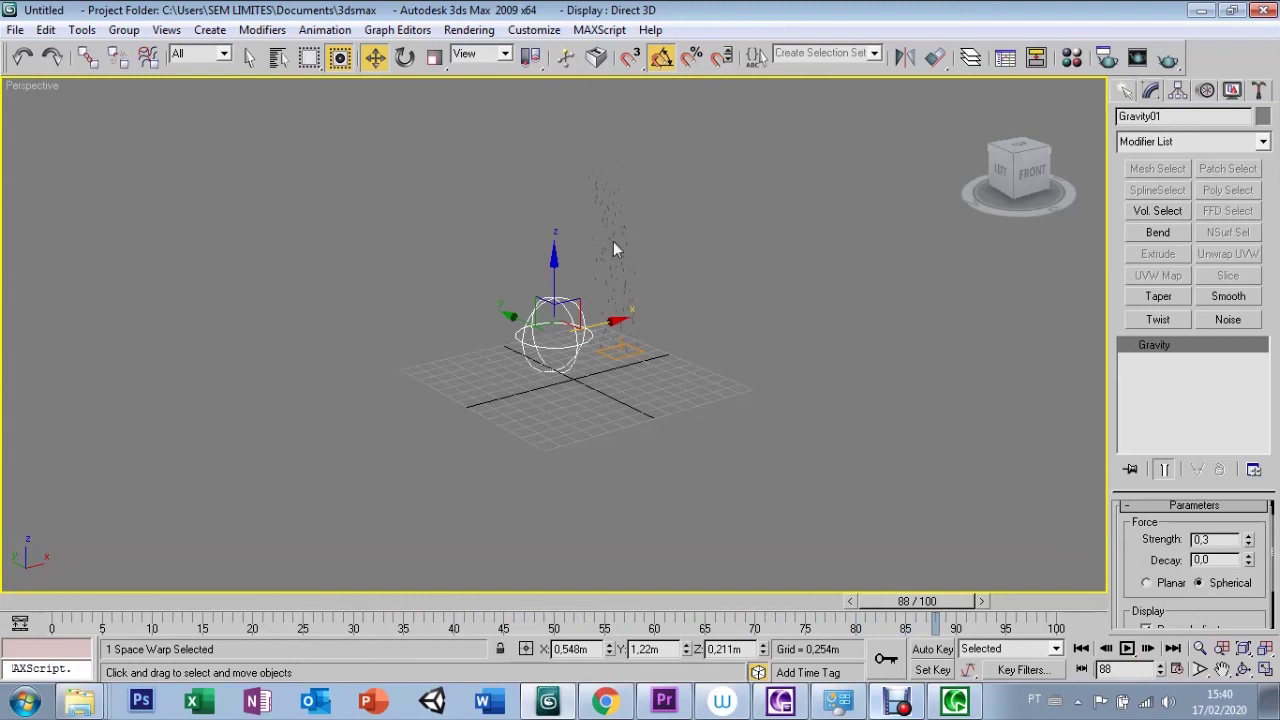